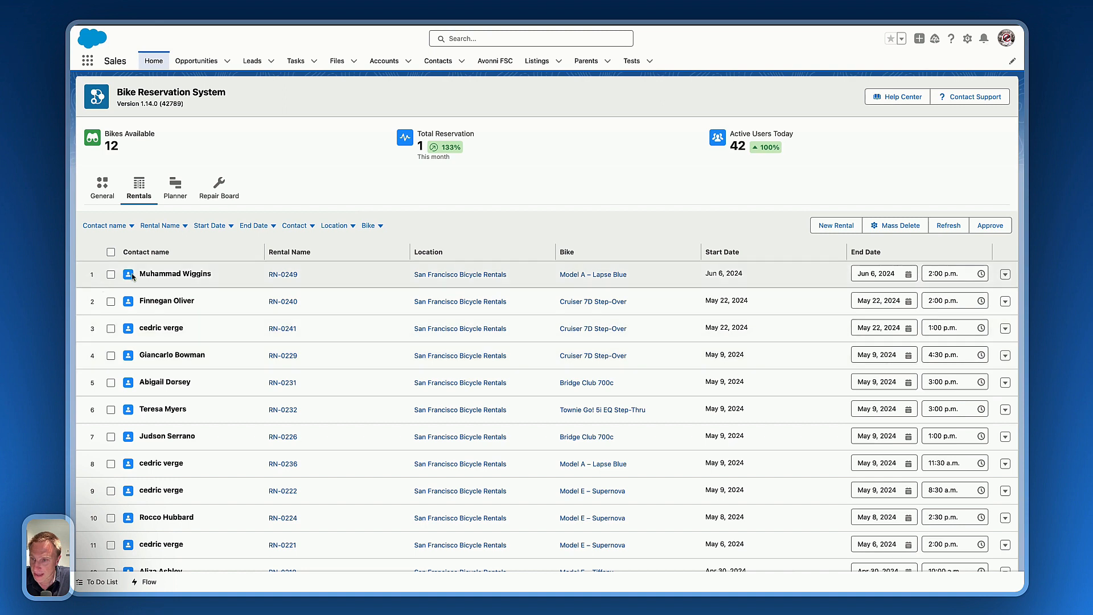
- Select the first four rentals in the table and mass delete them, accepting the confirmation
left_click(111, 275)
left_click(111, 301)
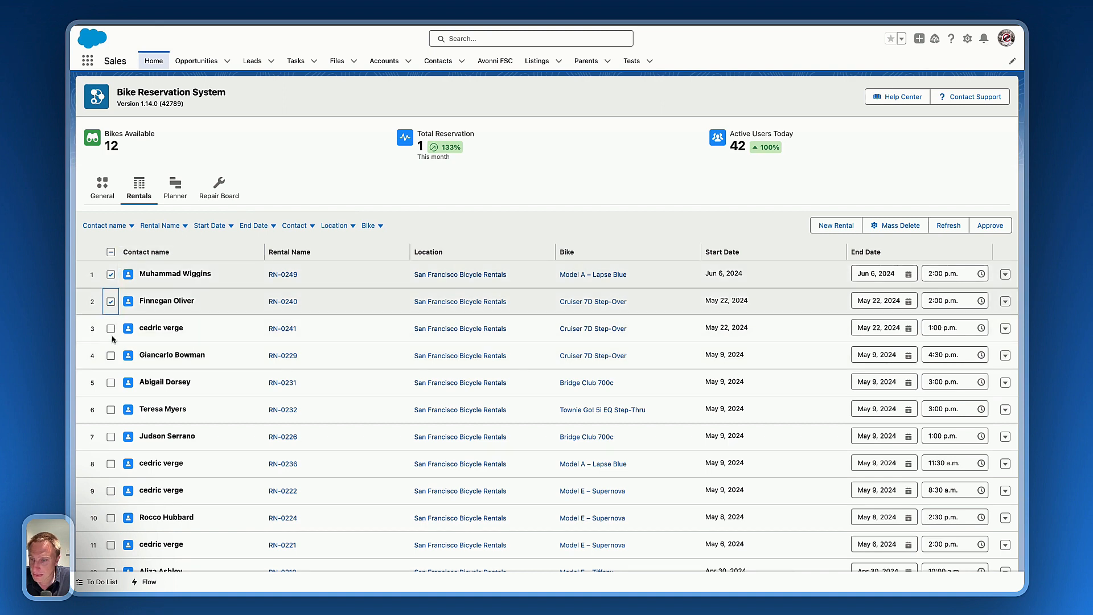
left_click(111, 328)
left_click(110, 356)
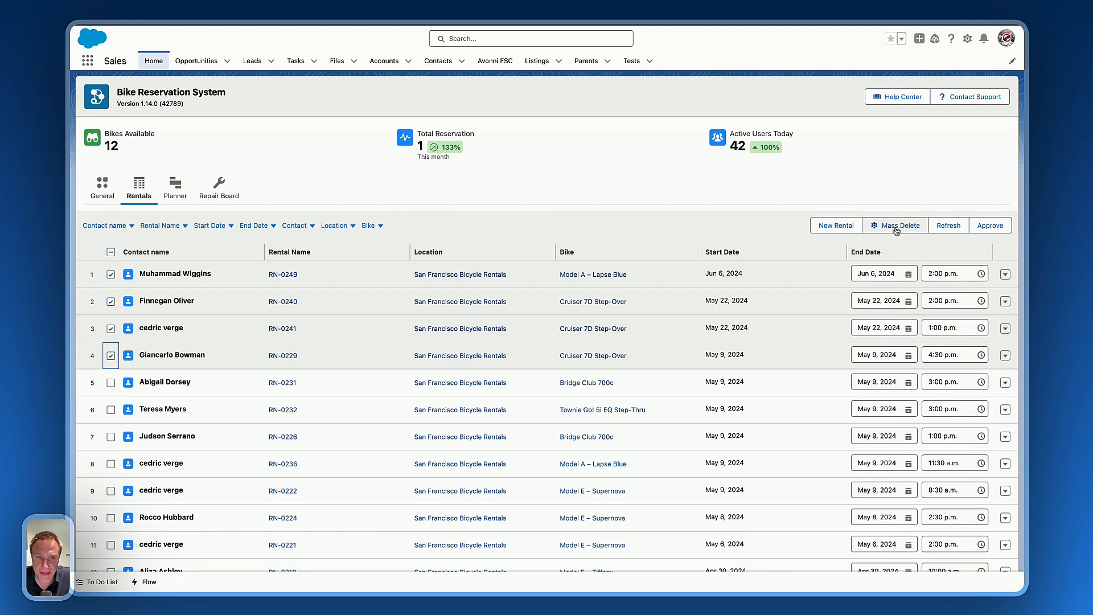
left_click(896, 228)
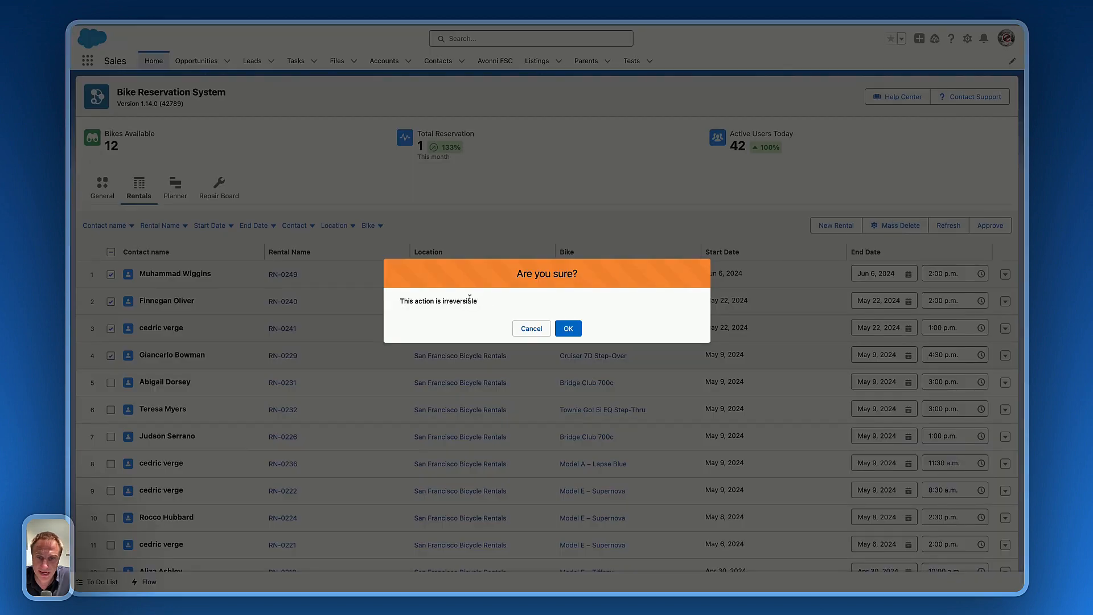
triple_click(505, 273)
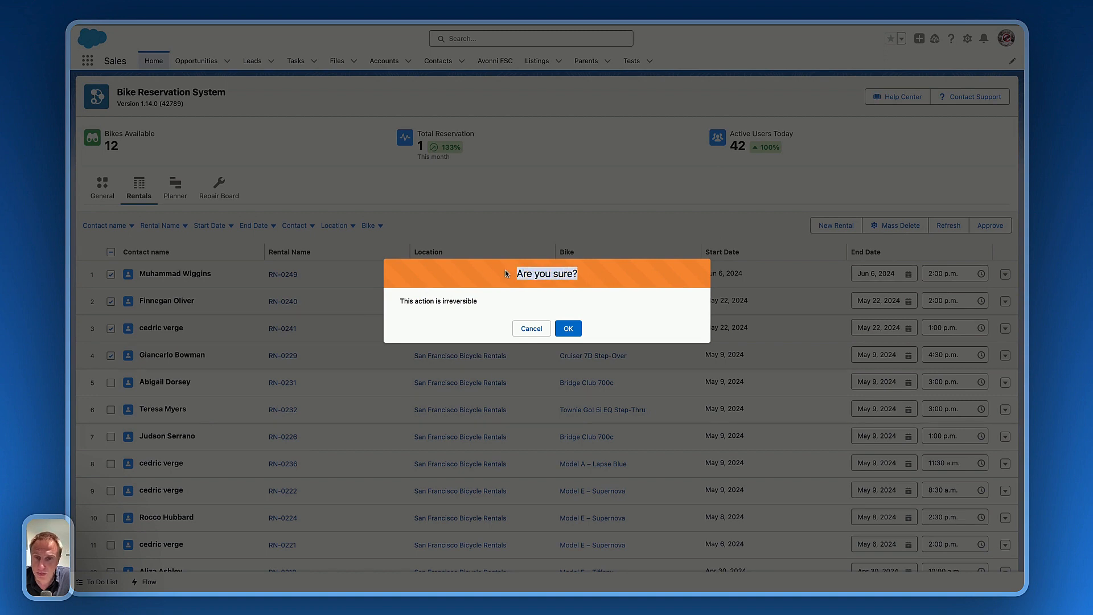
left_click(594, 268)
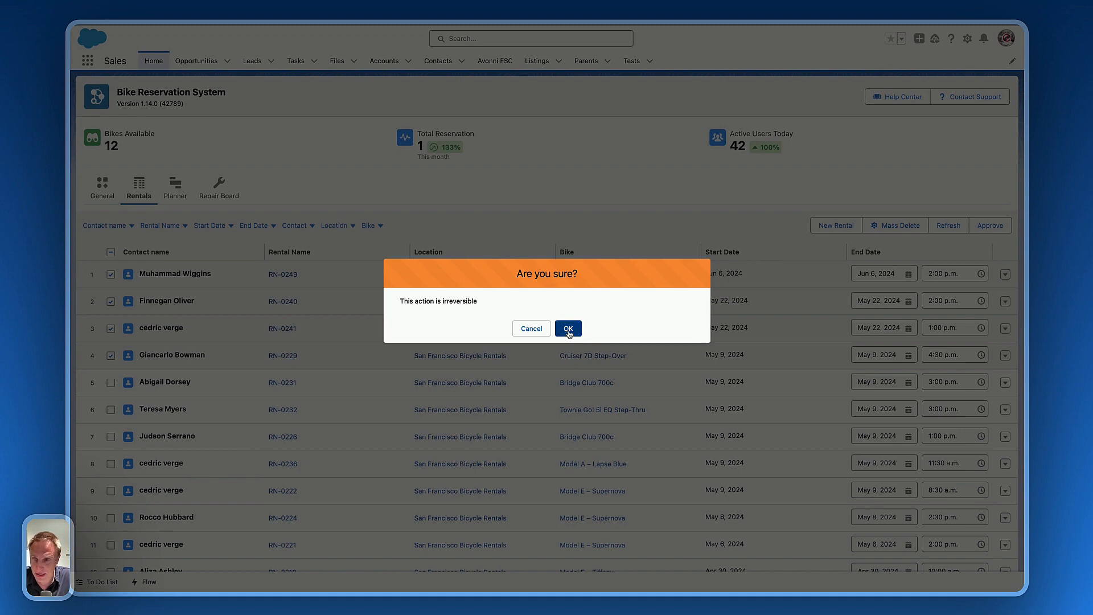
left_click(568, 330)
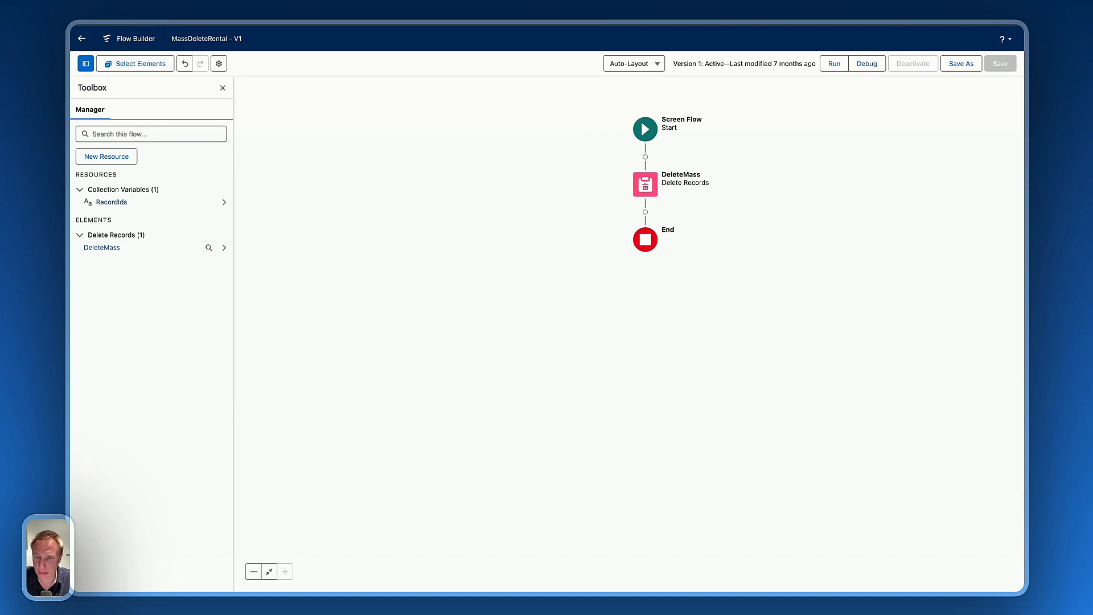
- Review the RecordIds variable's data type, multiple-values setting and availability outside the flow, leaving it unedited
left_click(110, 206)
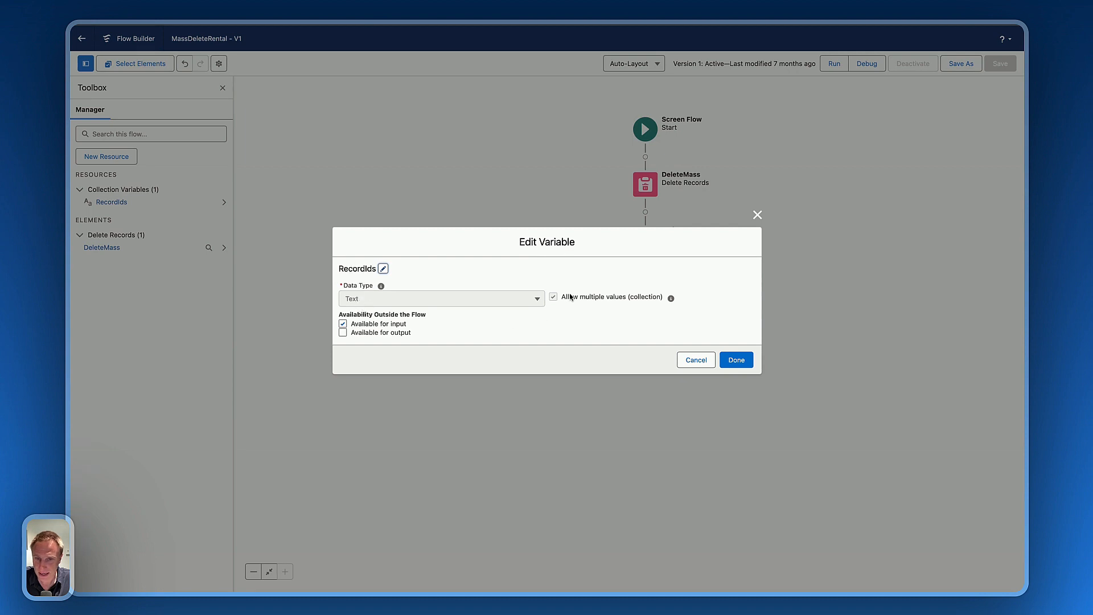
left_click_drag(566, 297, 633, 297)
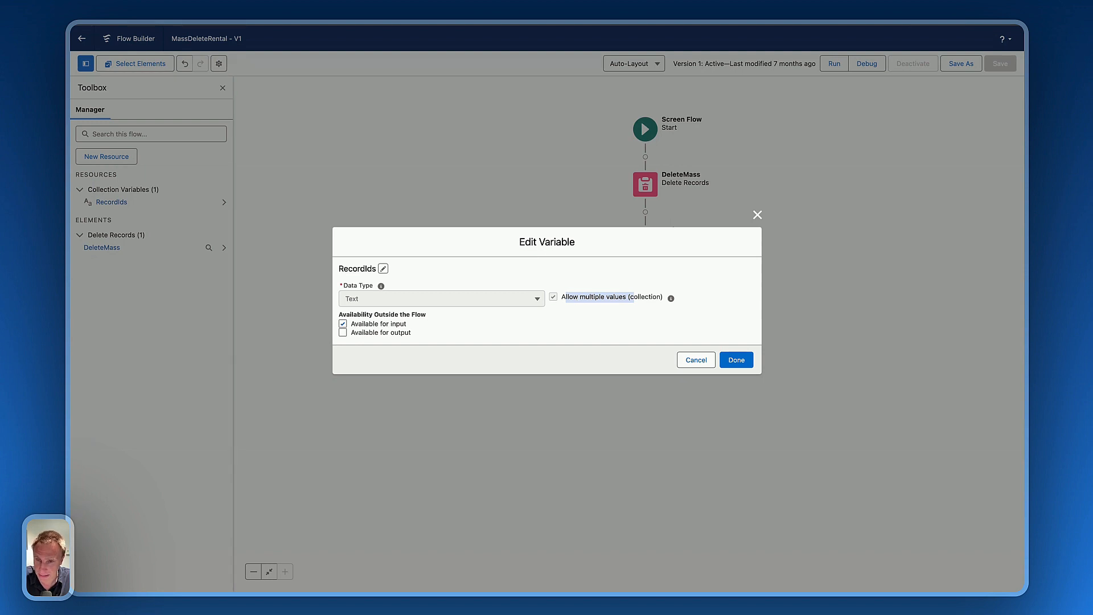
left_click(573, 310)
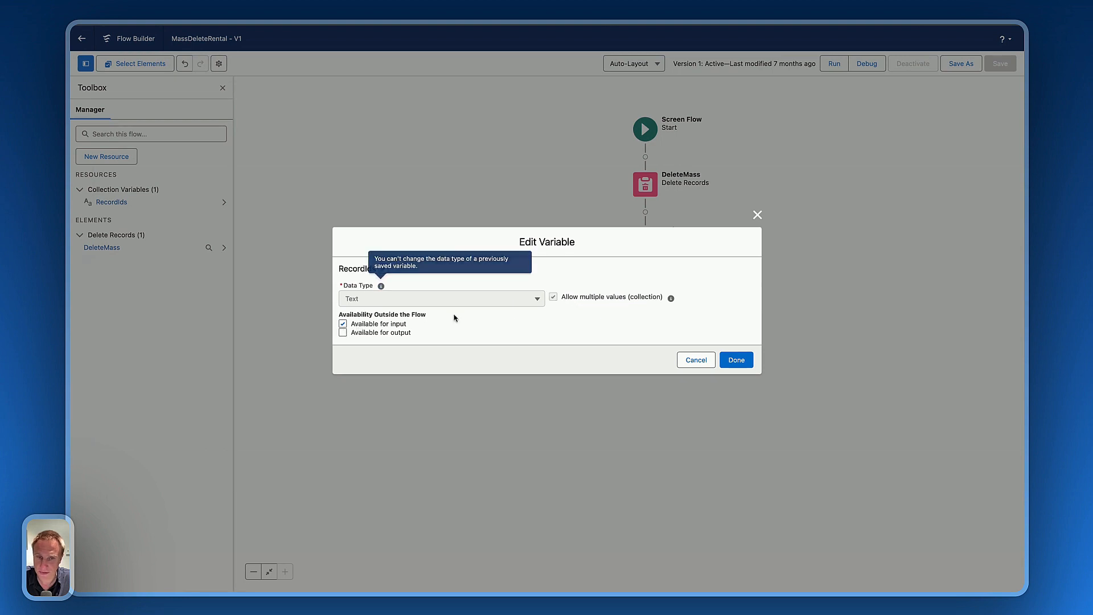
left_click(696, 361)
left_click(108, 158)
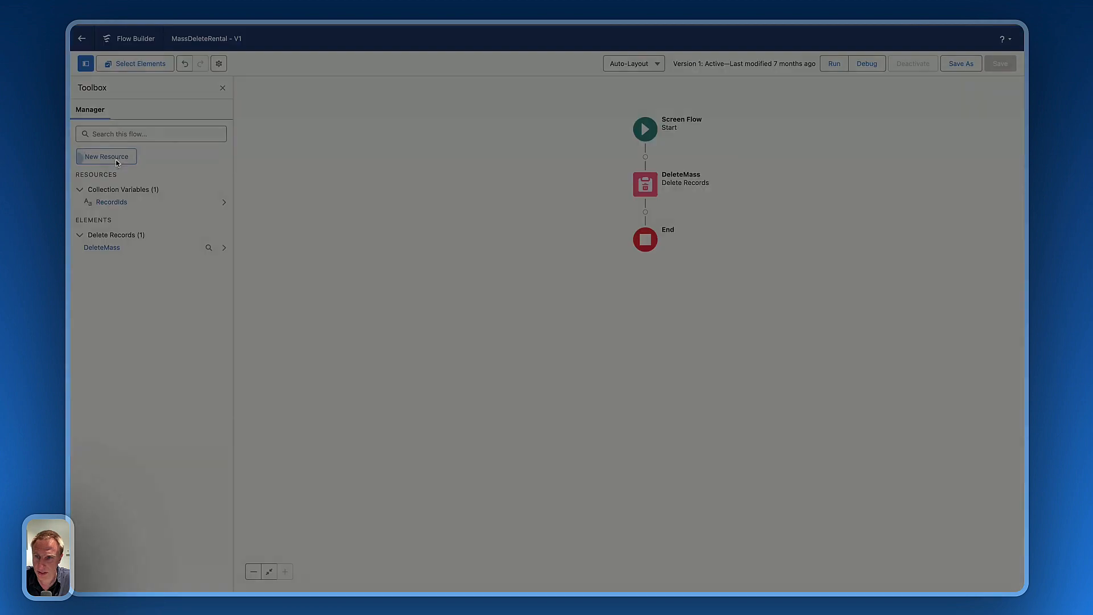
left_click(404, 261)
left_click(407, 286)
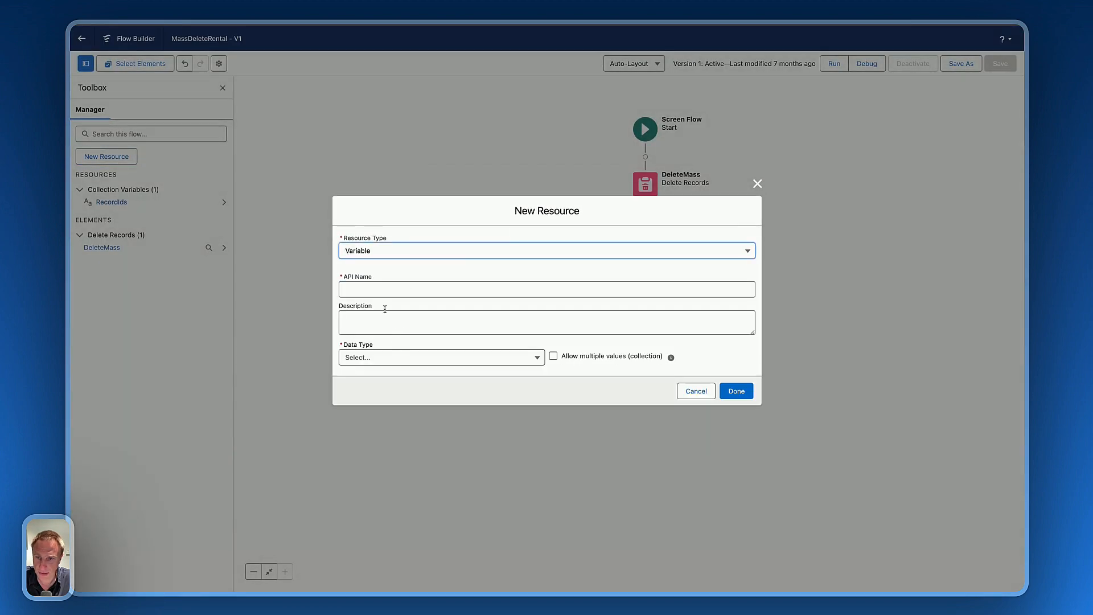
left_click(378, 358)
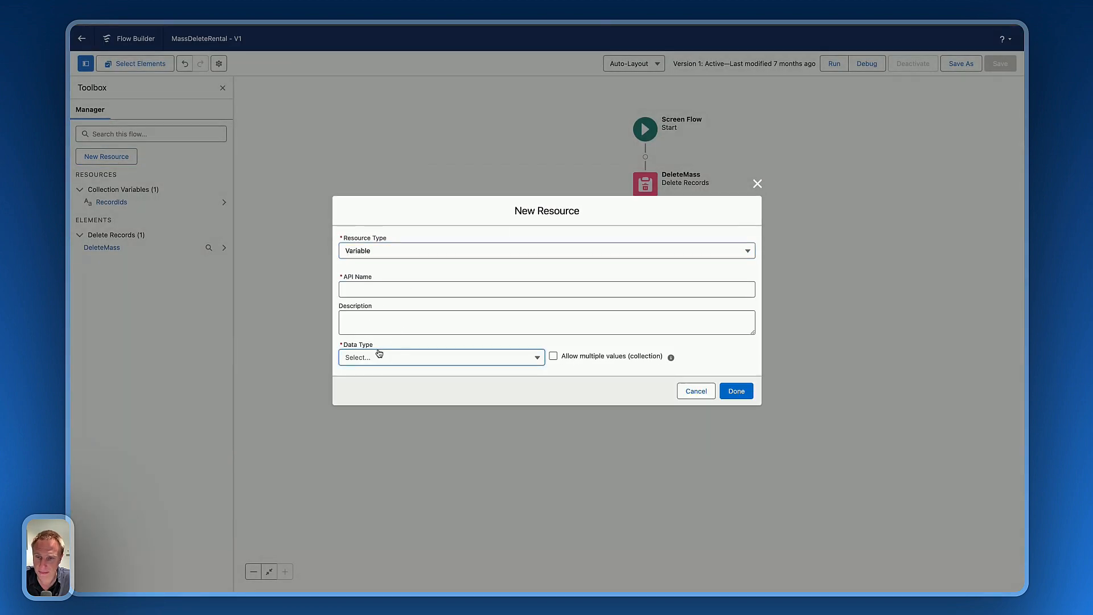
left_click(383, 375)
left_click(575, 329)
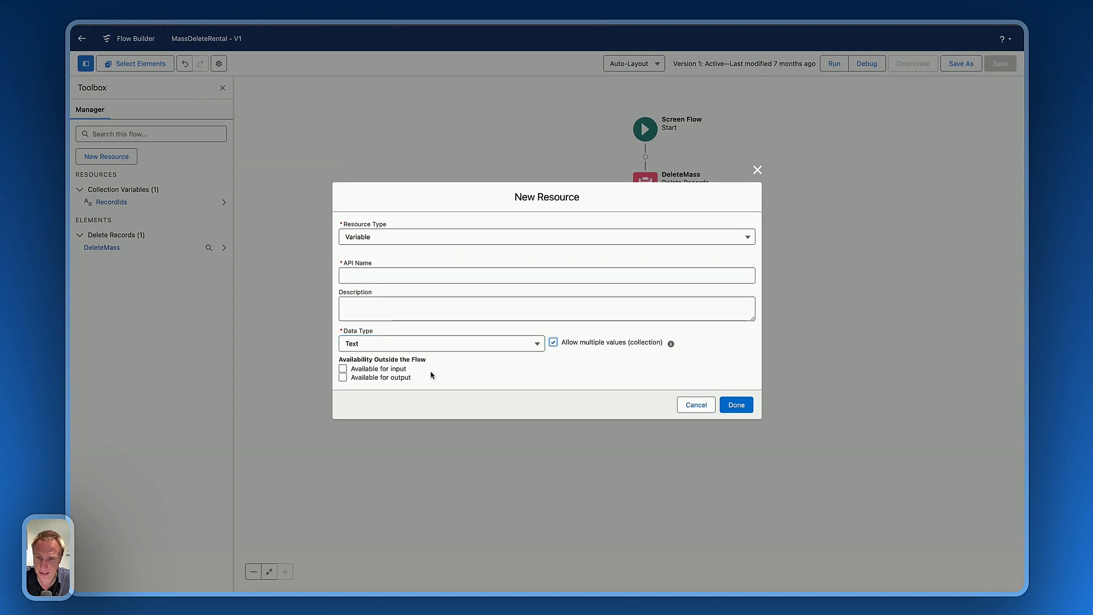
left_click(401, 369)
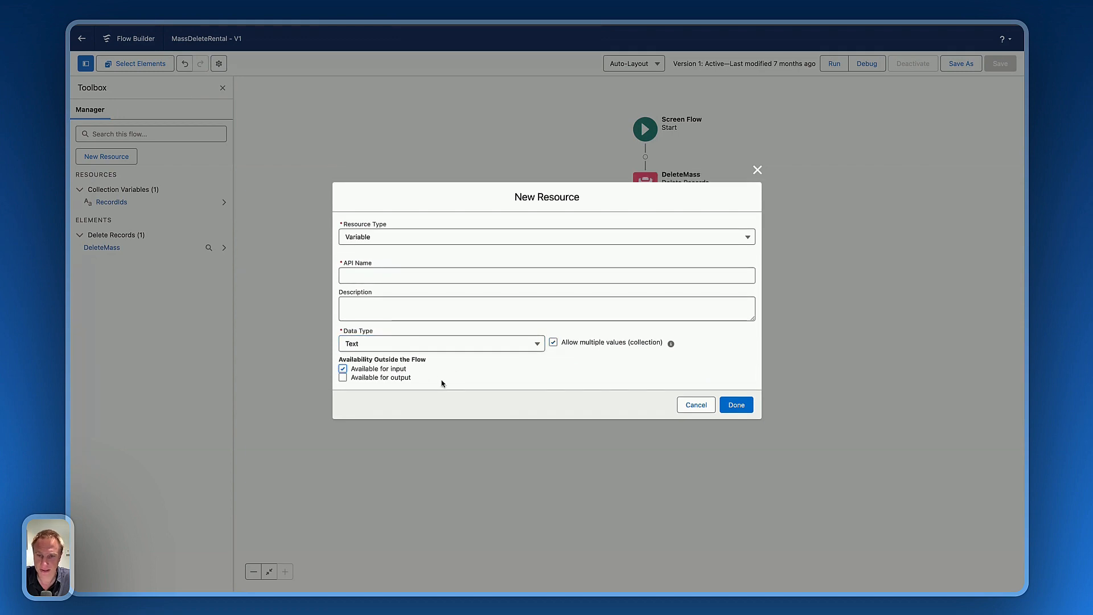
left_click(695, 405)
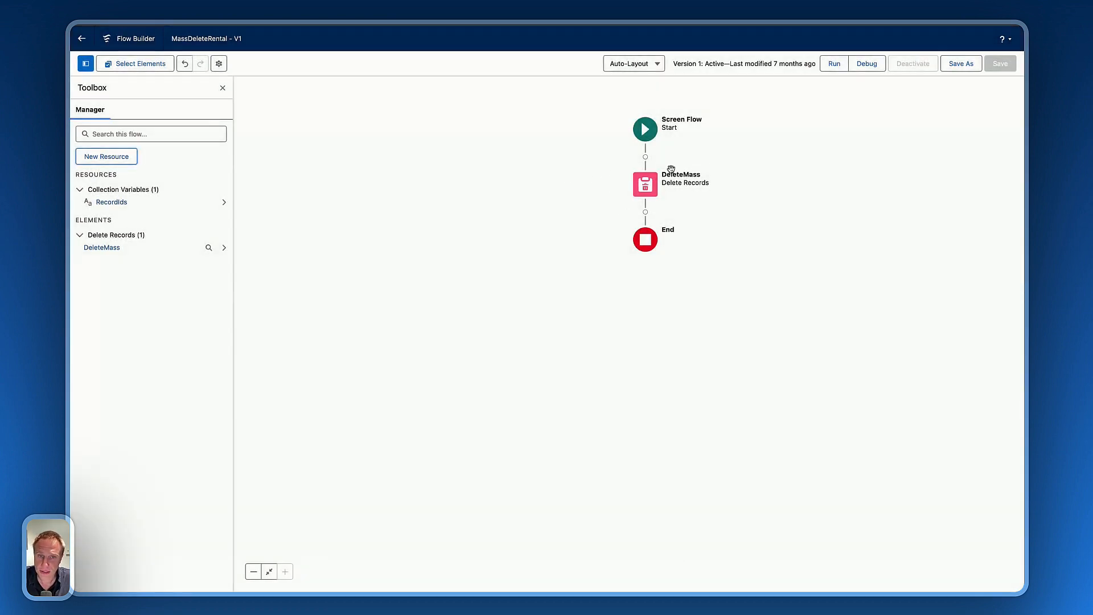
- Review the DeleteMass element's filter condition and operator options, keeping the In operator
left_click(645, 187)
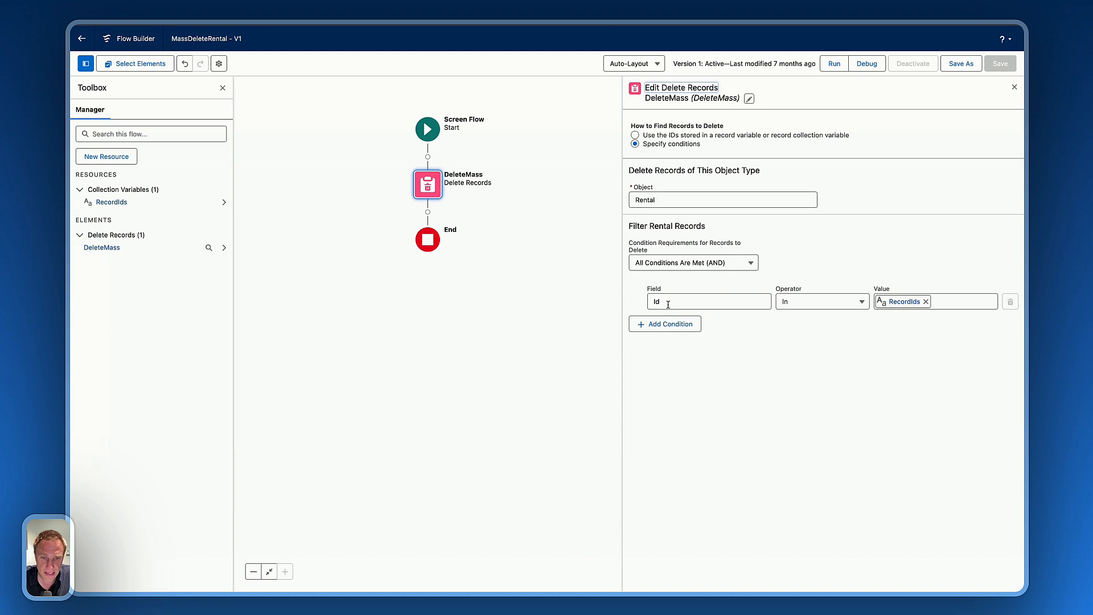
left_click(805, 307)
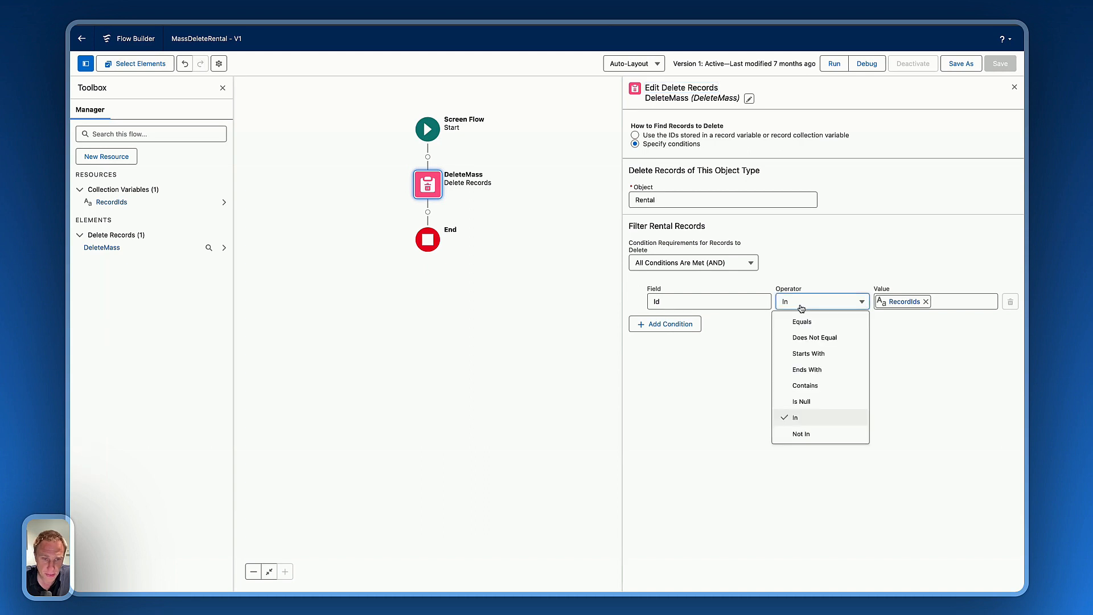
left_click(800, 423)
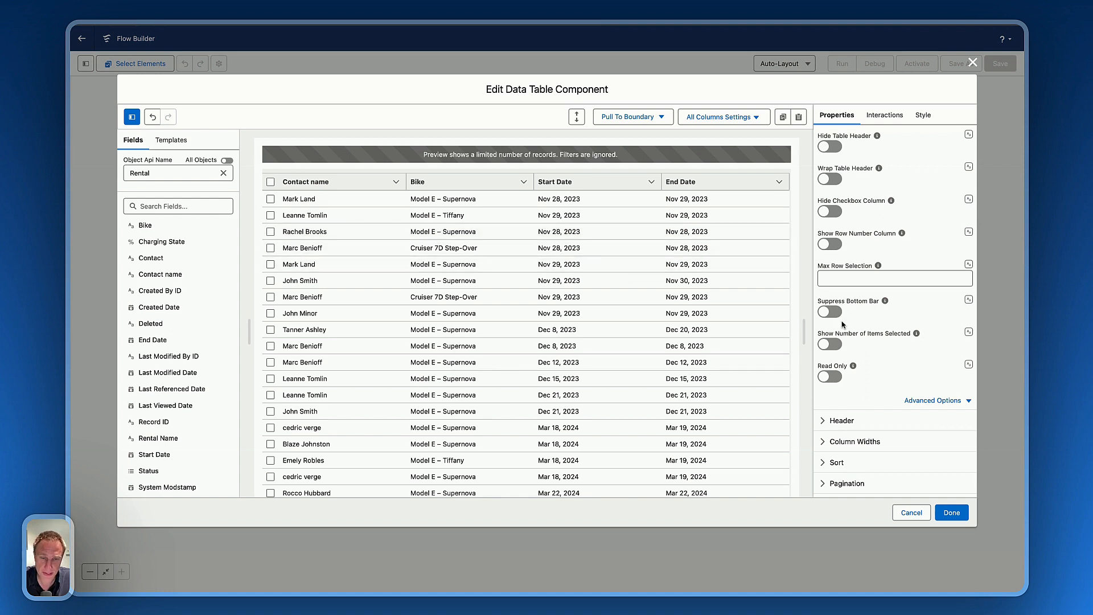
- Add a header action labelled Delete to the rental data table and save it
scroll(845, 347, "down", 3)
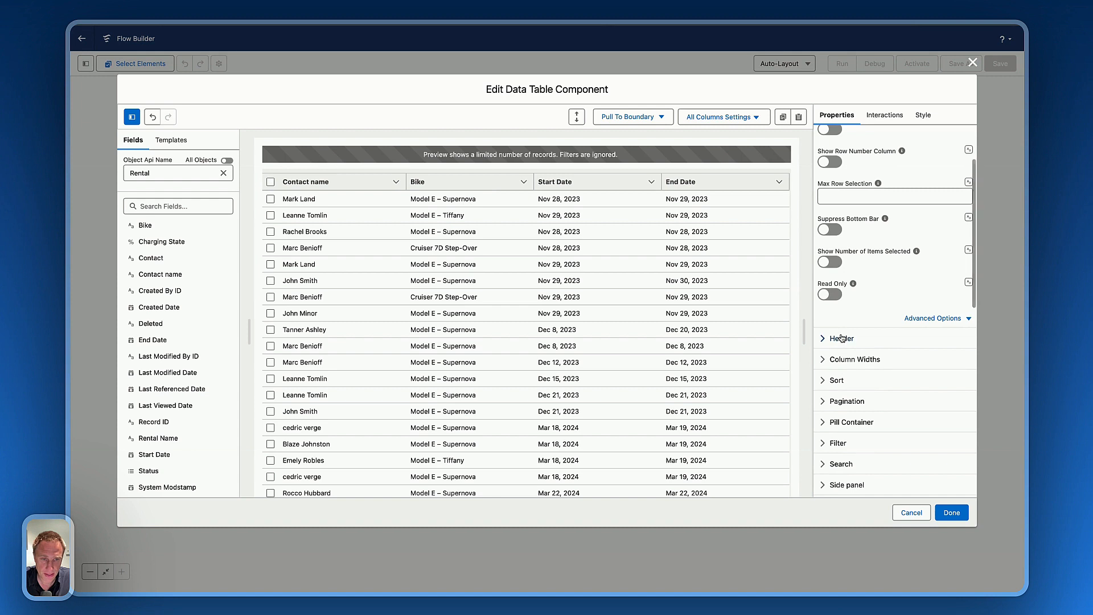
left_click(841, 339)
scroll(840, 340, "down", 8)
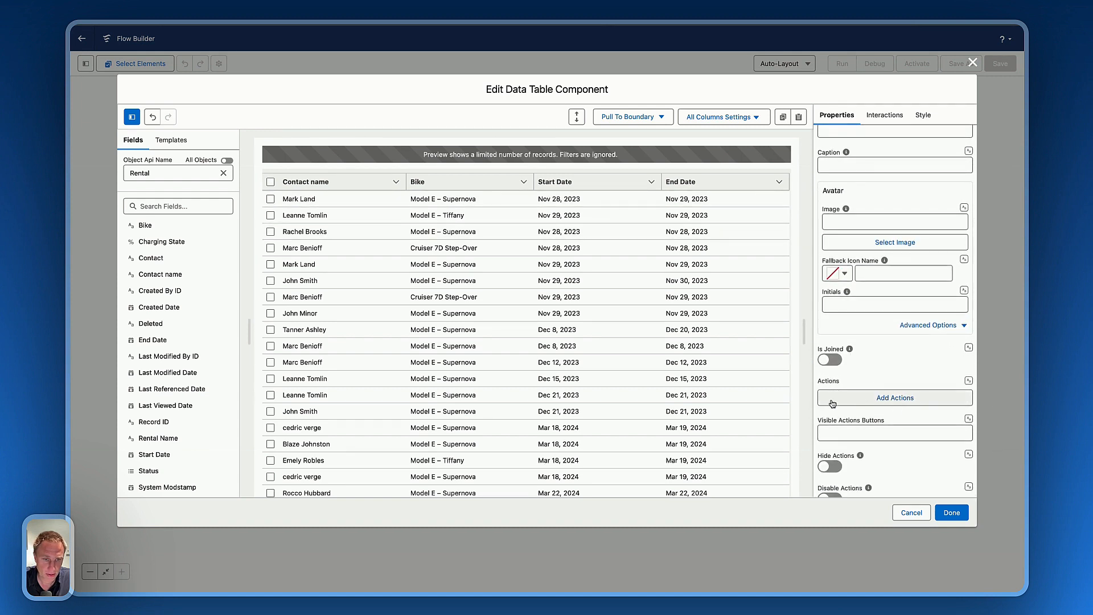
left_click(895, 397)
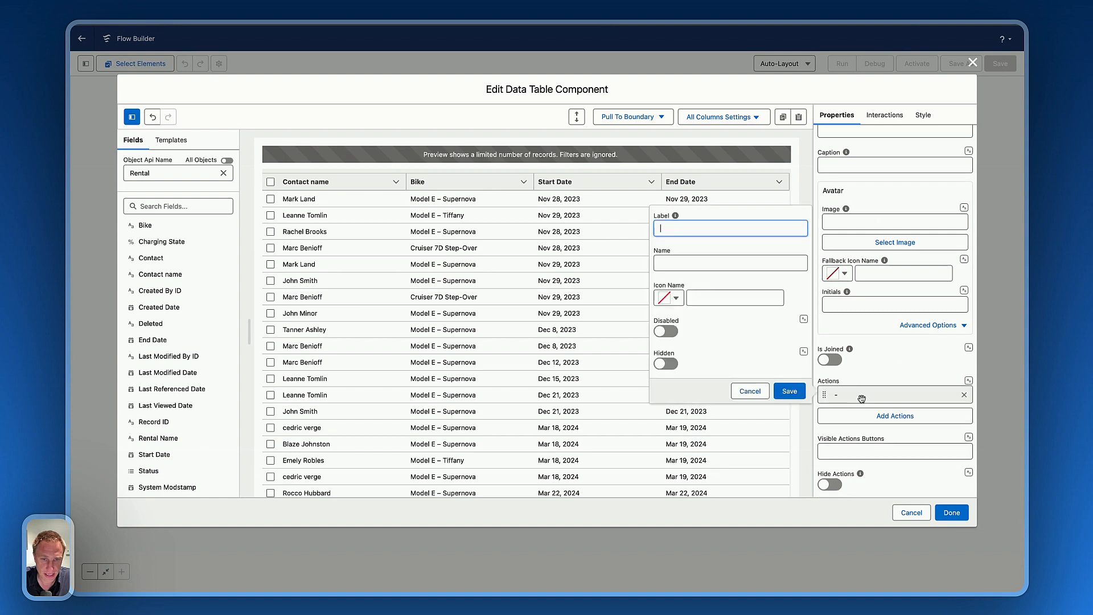
type("Delete")
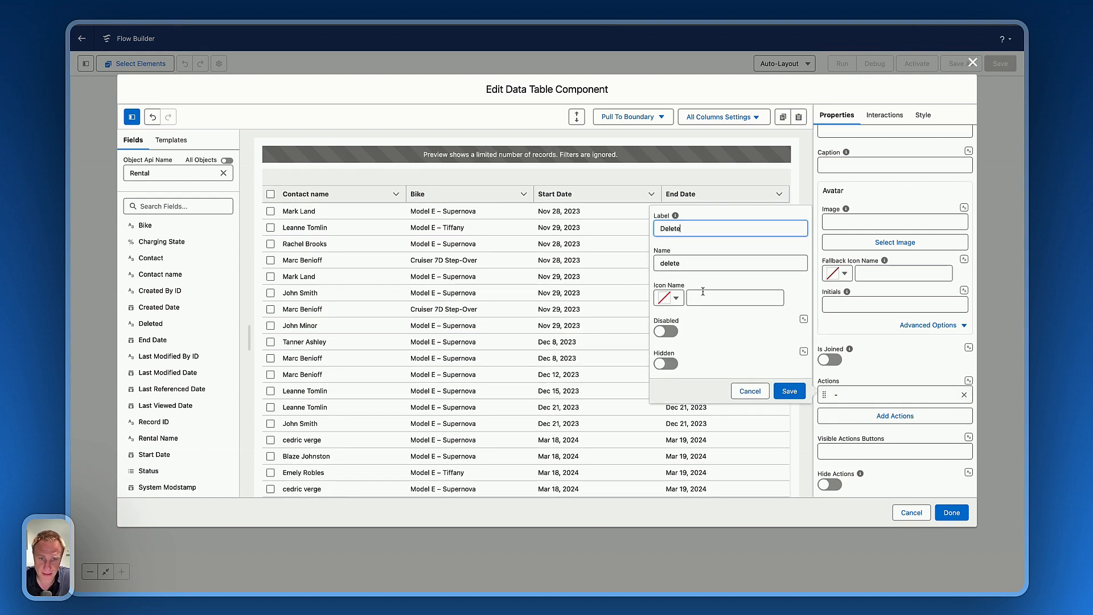
left_click(789, 391)
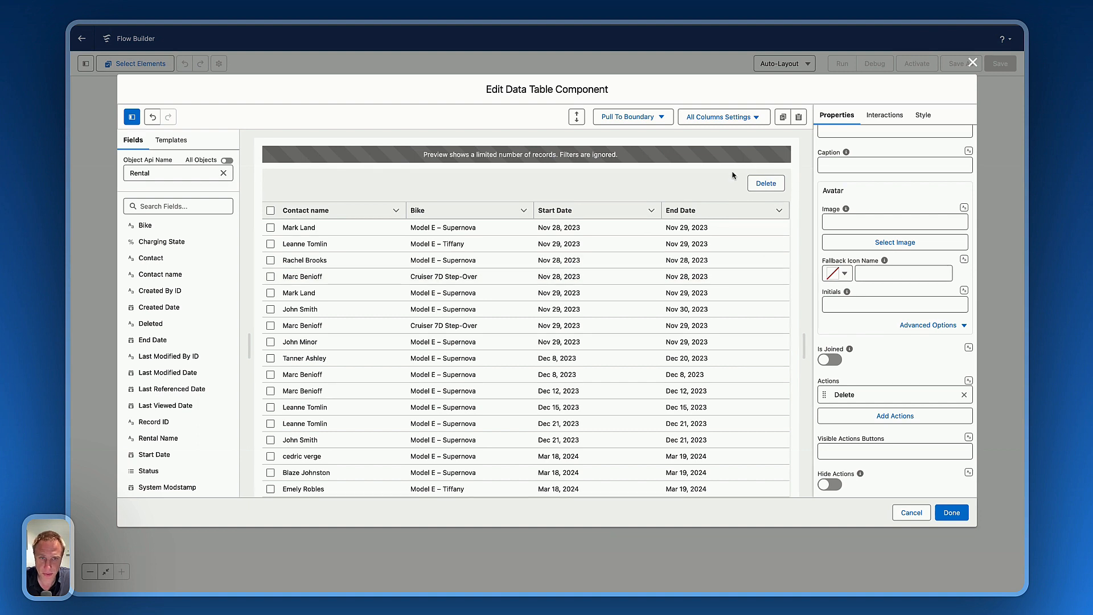
left_click(764, 190)
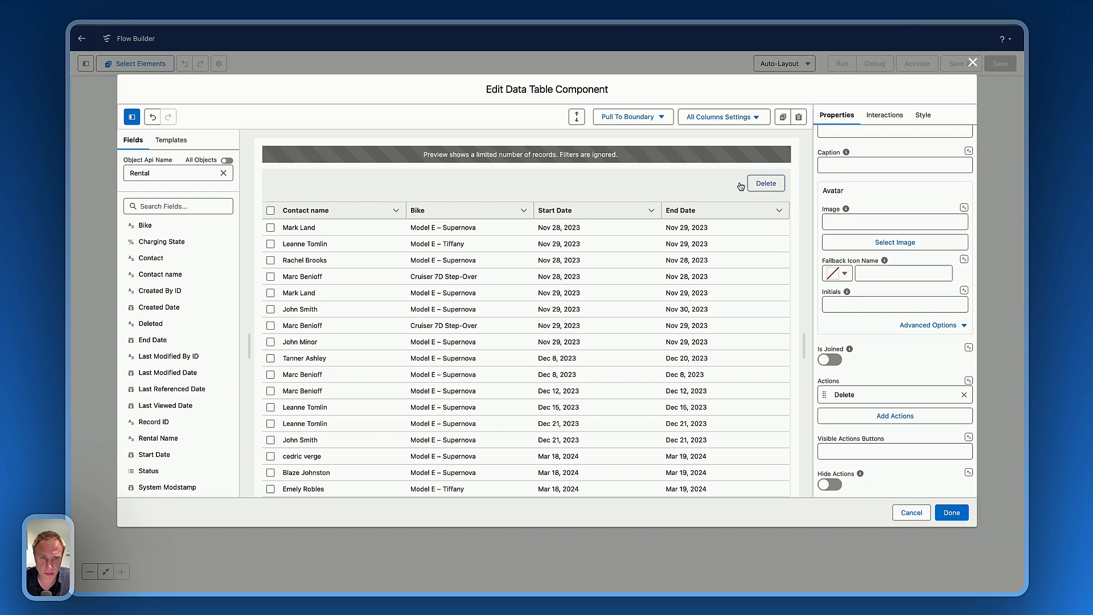
- Add a header action interaction targeting Delete with the type Open Confirm
left_click(885, 117)
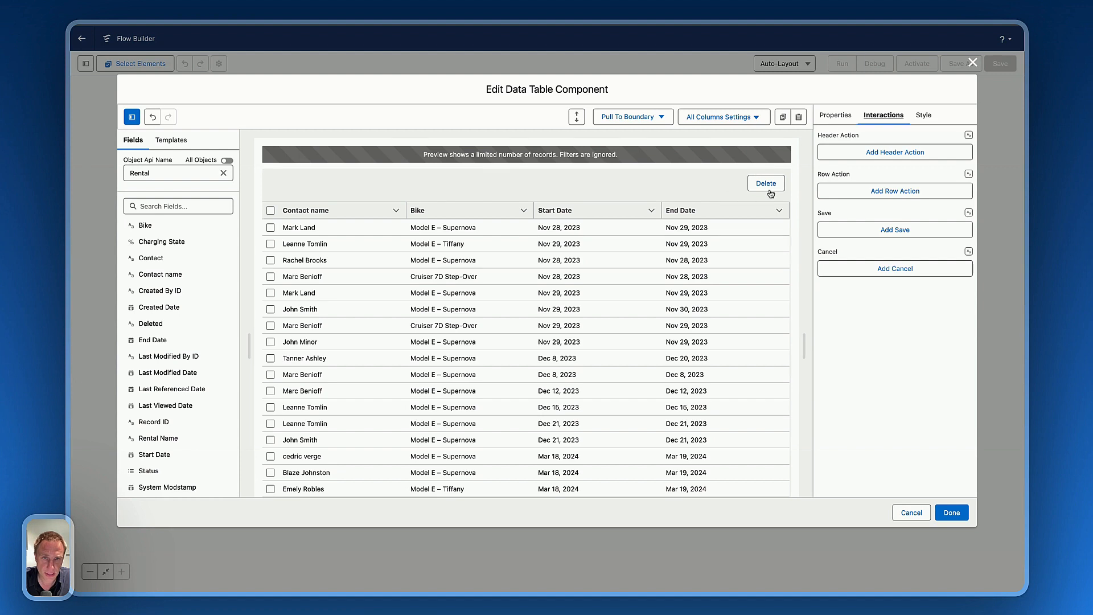
left_click(844, 151)
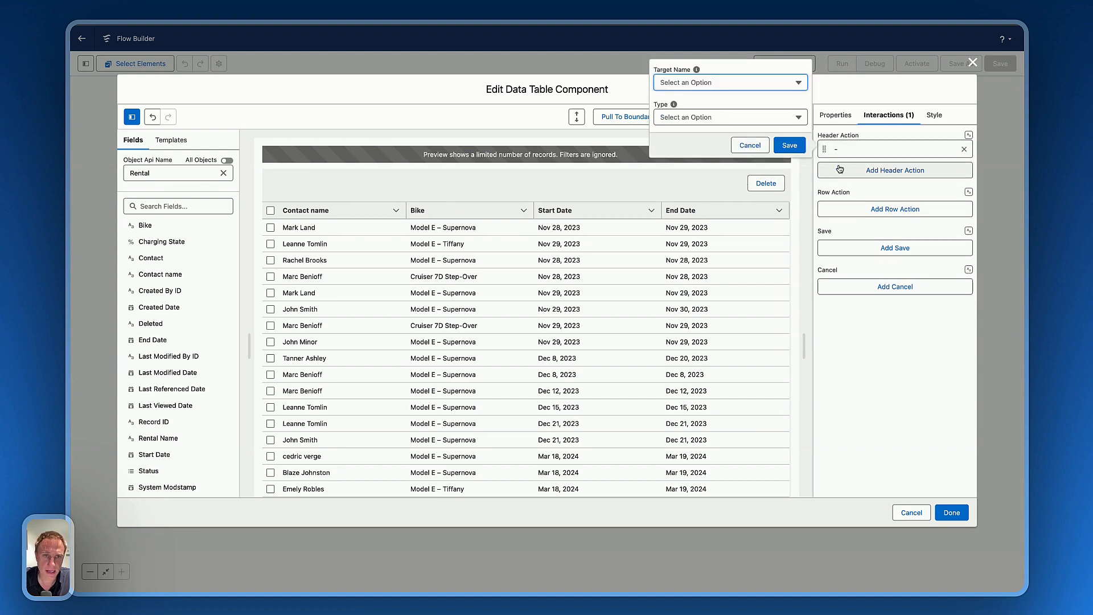
left_click(705, 82)
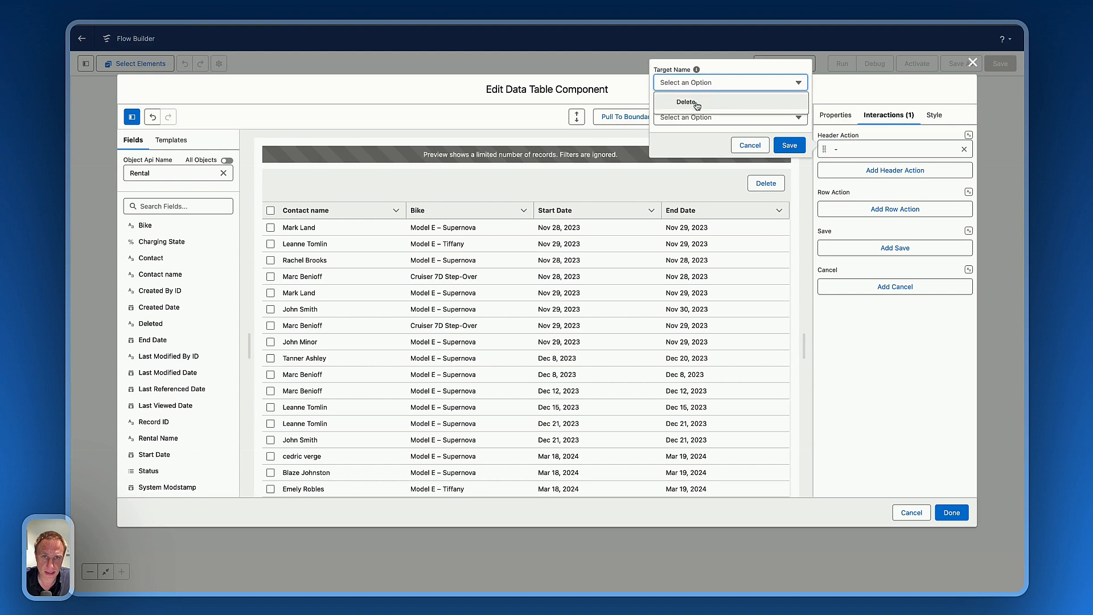
left_click(696, 103)
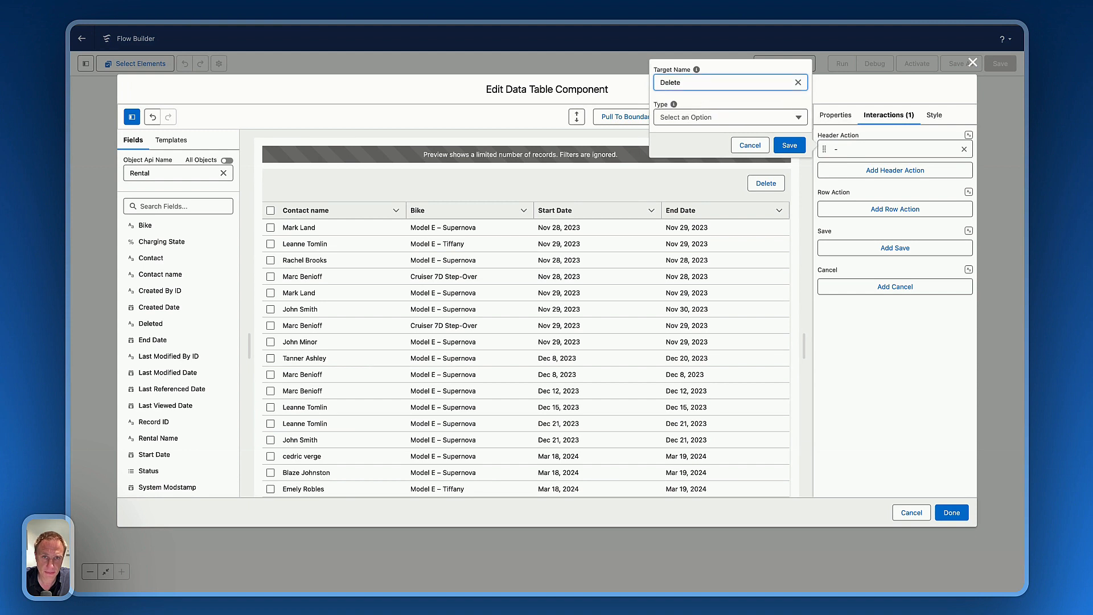
left_click(696, 117)
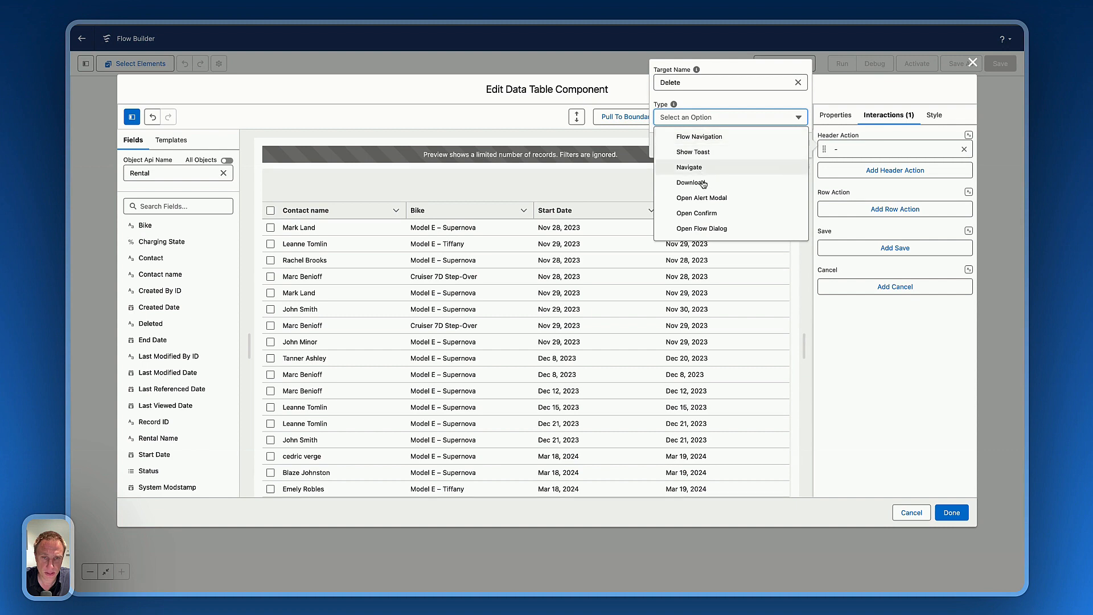
left_click(702, 214)
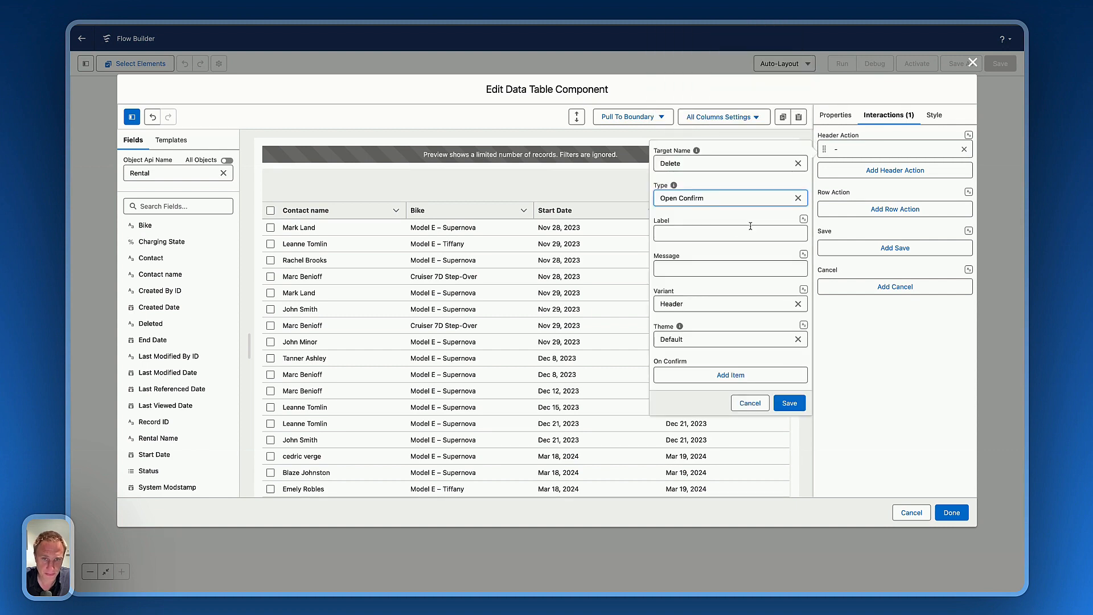
- Set the confirmation's label to "Are you sure you want to delete this?"
left_click(694, 237)
type("A")
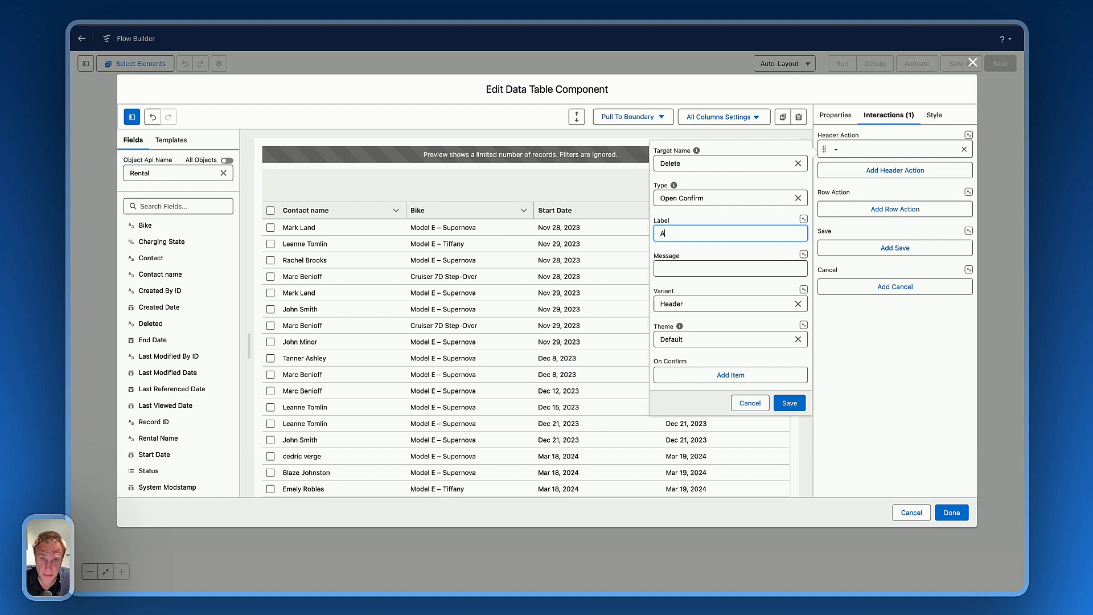
type("re you")
type("sure you")
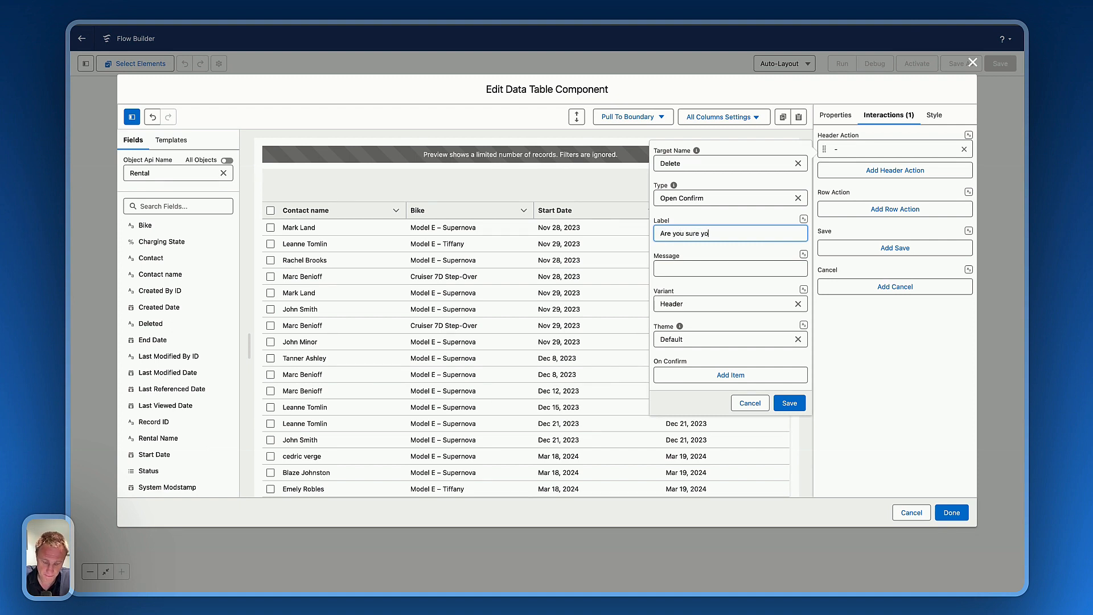
type(" want to d")
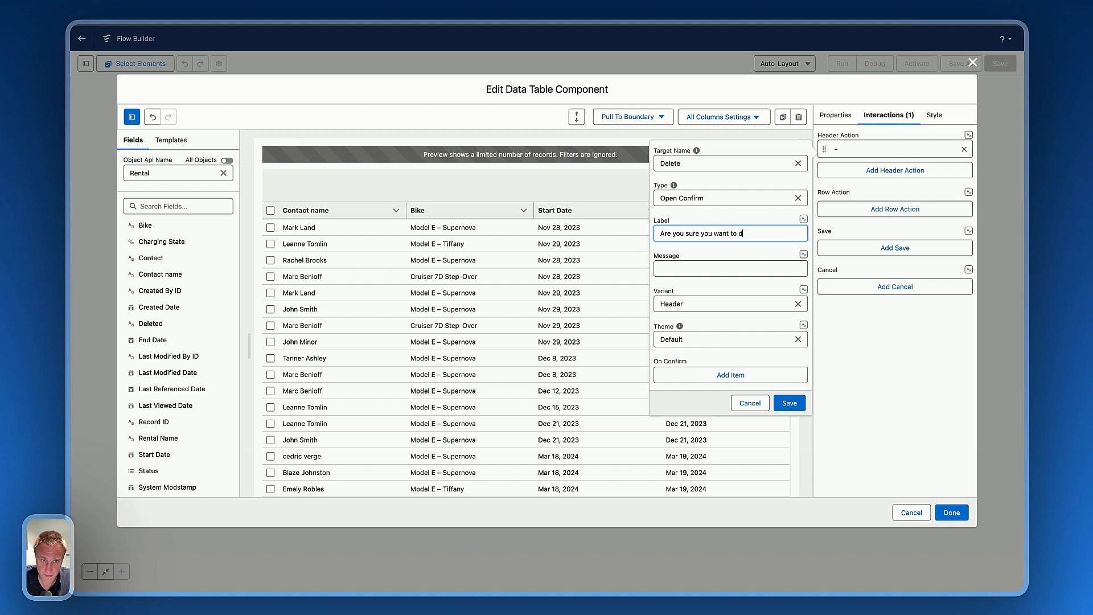
type("elete this?")
- Set the confirmation's message to "This action is irresversible" and its theme to Warning
left_click(685, 270)
type("This act")
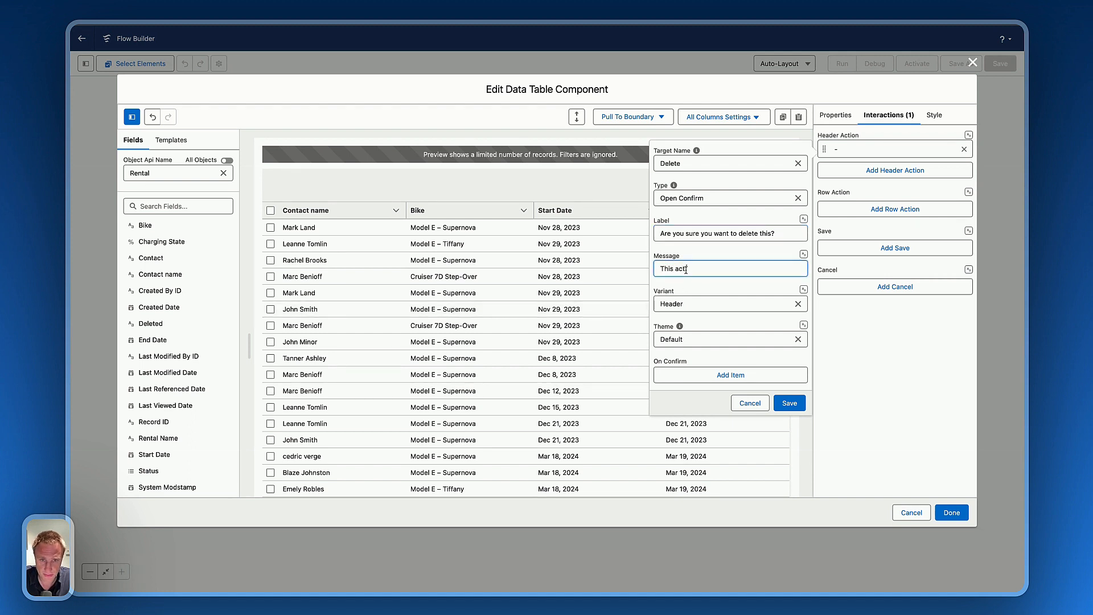
type("ion is irres")
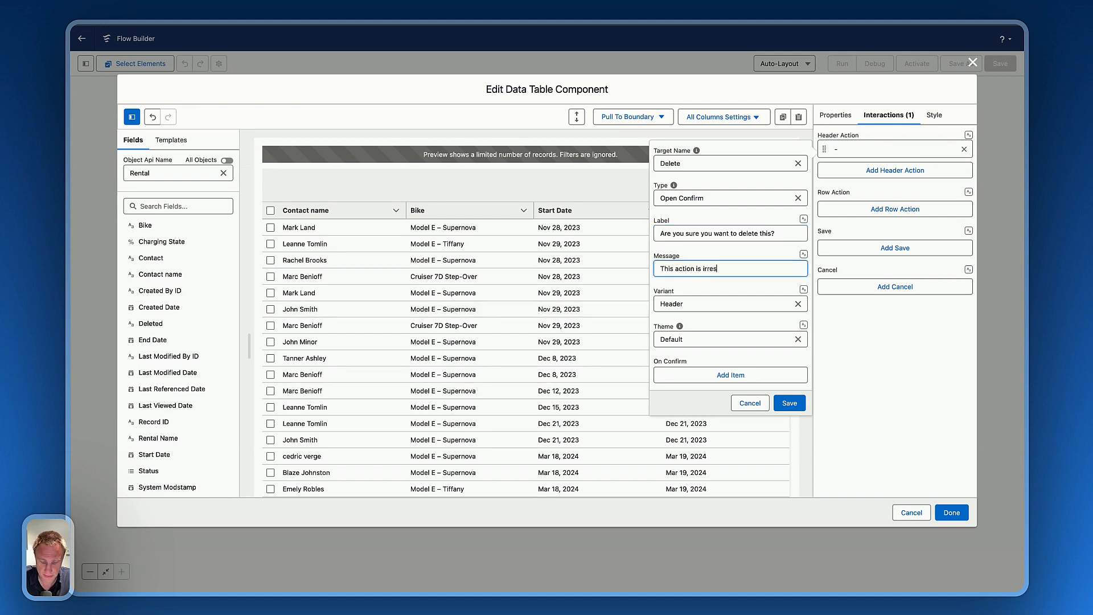
type("versible")
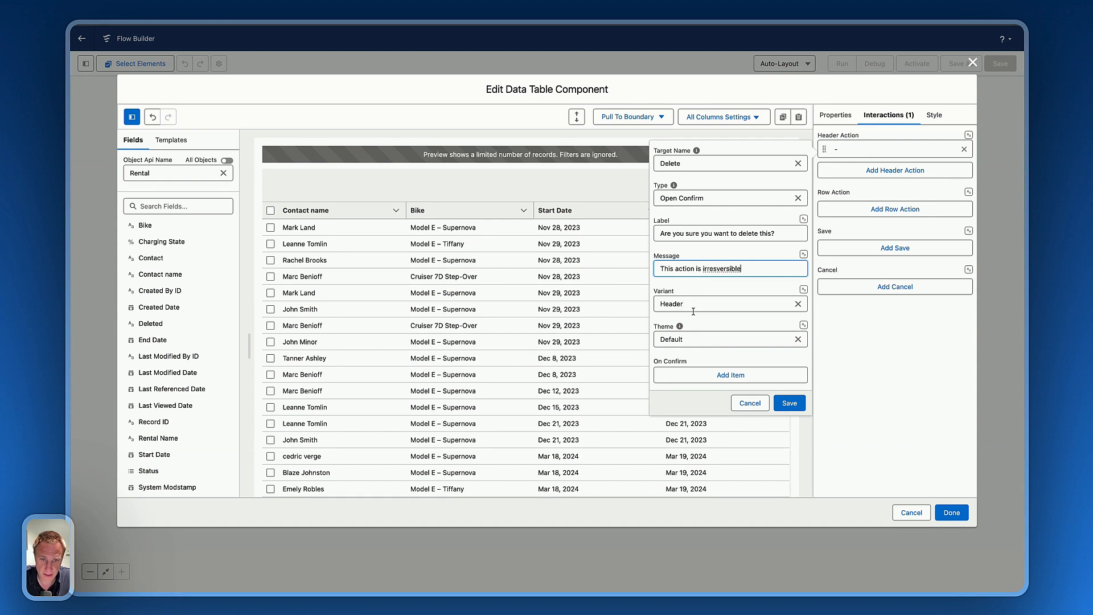
left_click(688, 338)
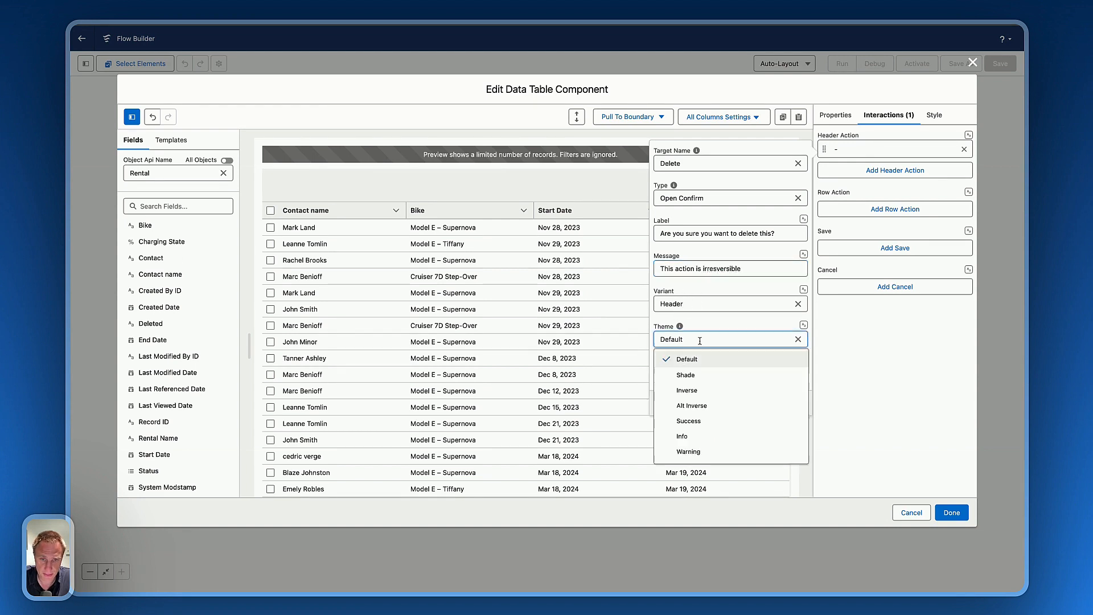
left_click(693, 452)
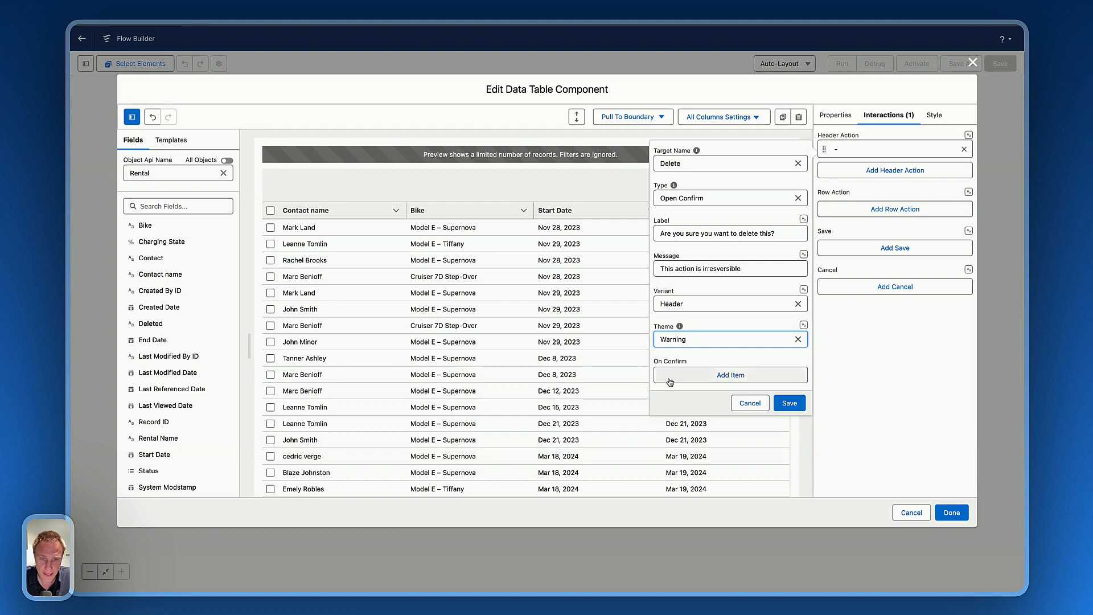
- Add an On Confirm interaction of type Open Flow Dialog that runs the MassDeleteRental flow
left_click(667, 360)
triple_click(694, 365)
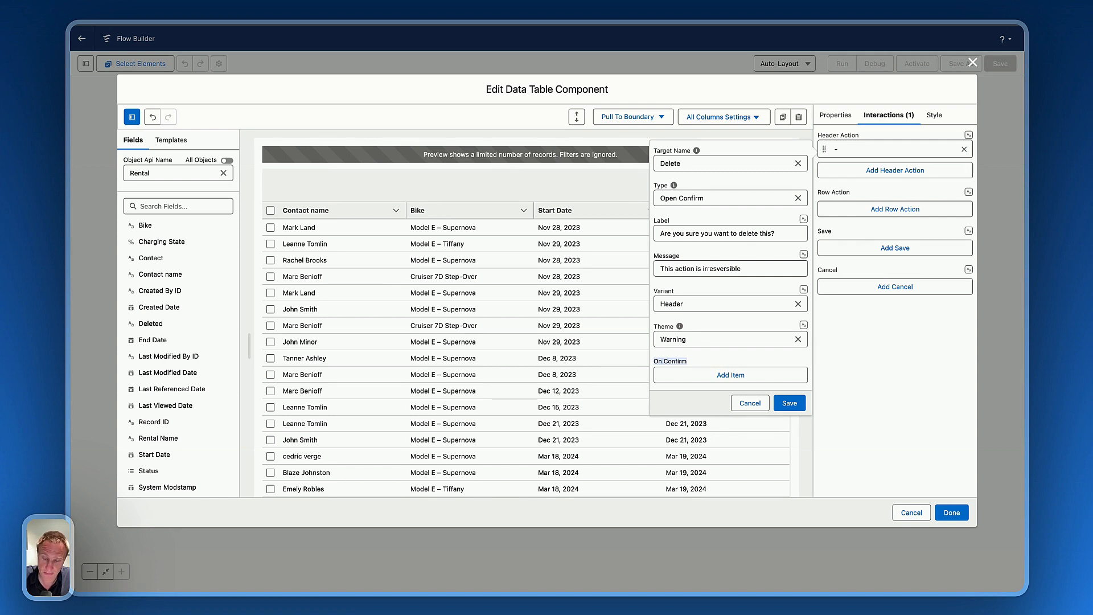
left_click(703, 375)
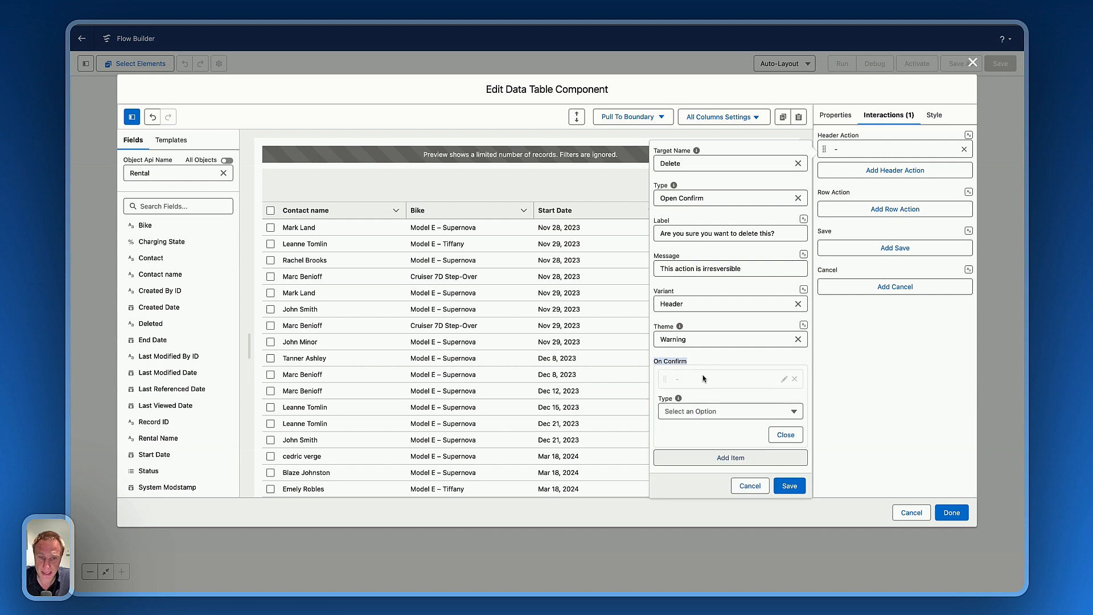
left_click(703, 413)
left_click(705, 462)
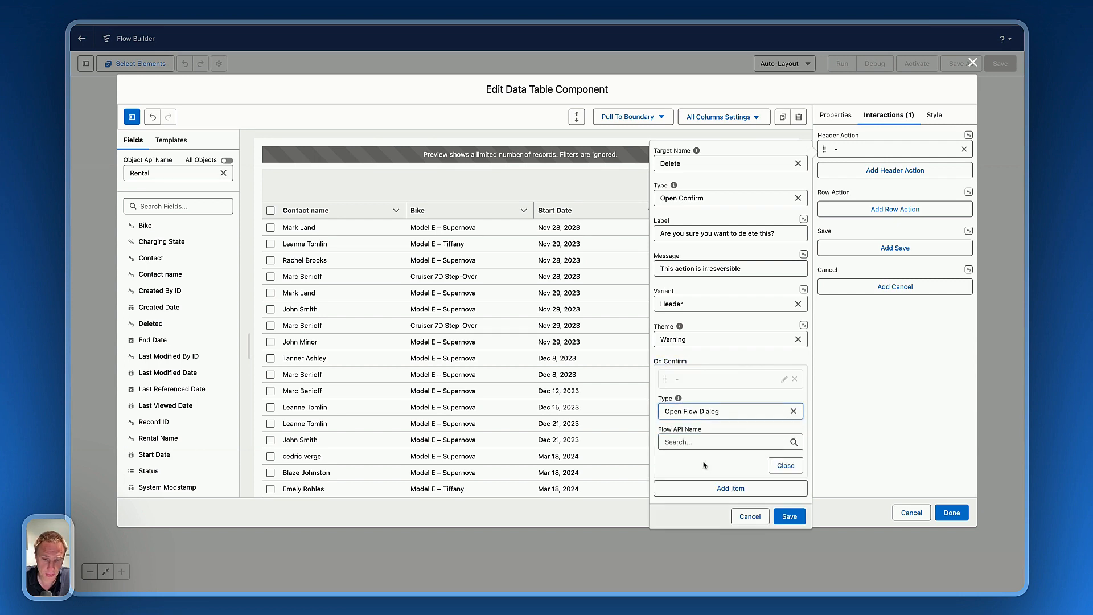
left_click(692, 441)
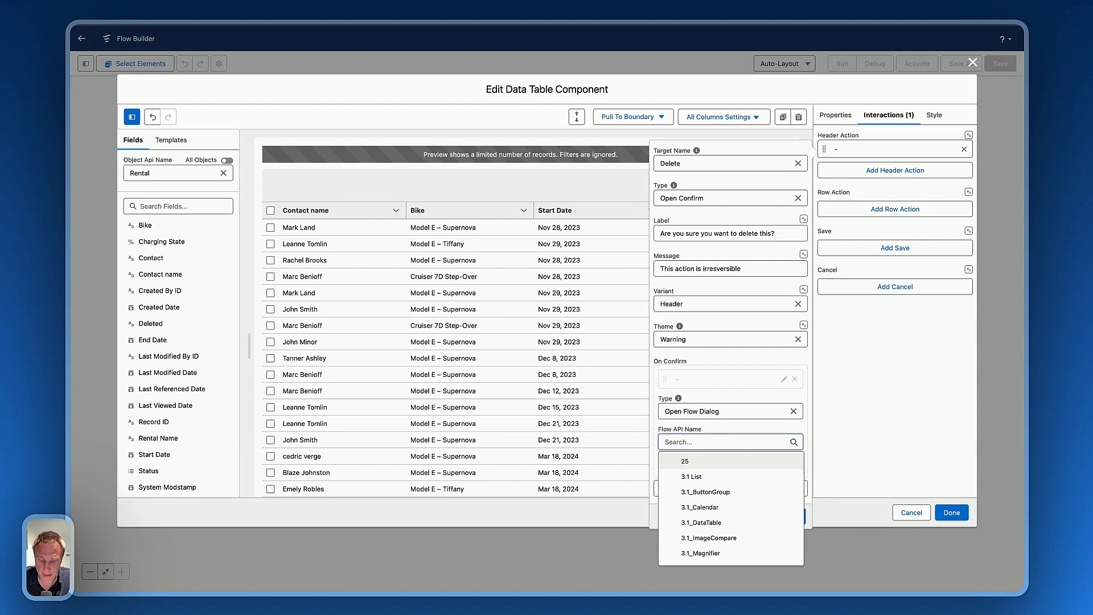
type("mass")
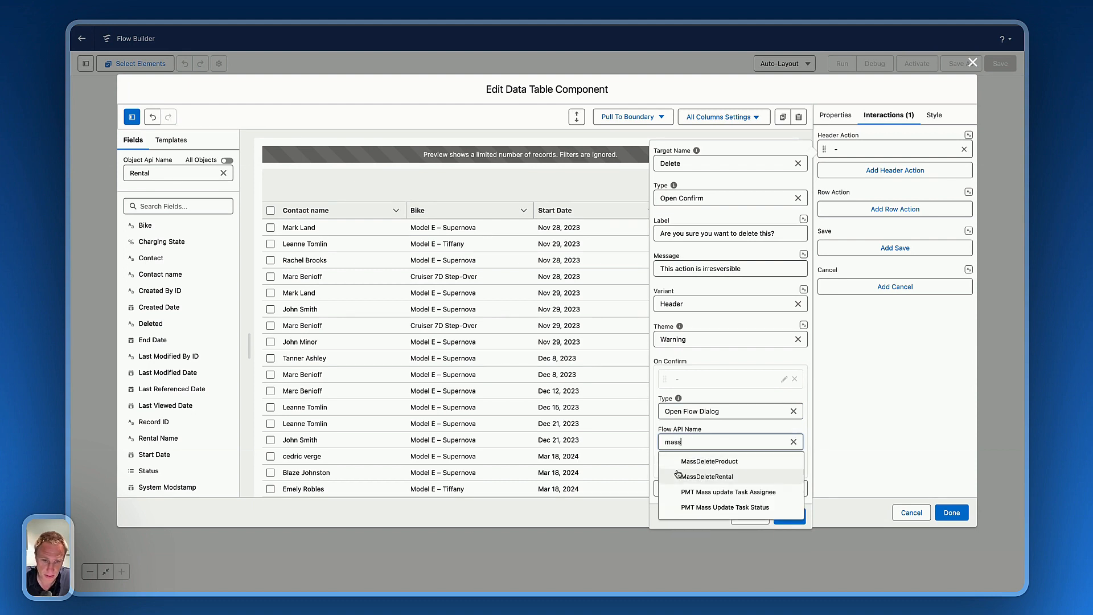
left_click(678, 475)
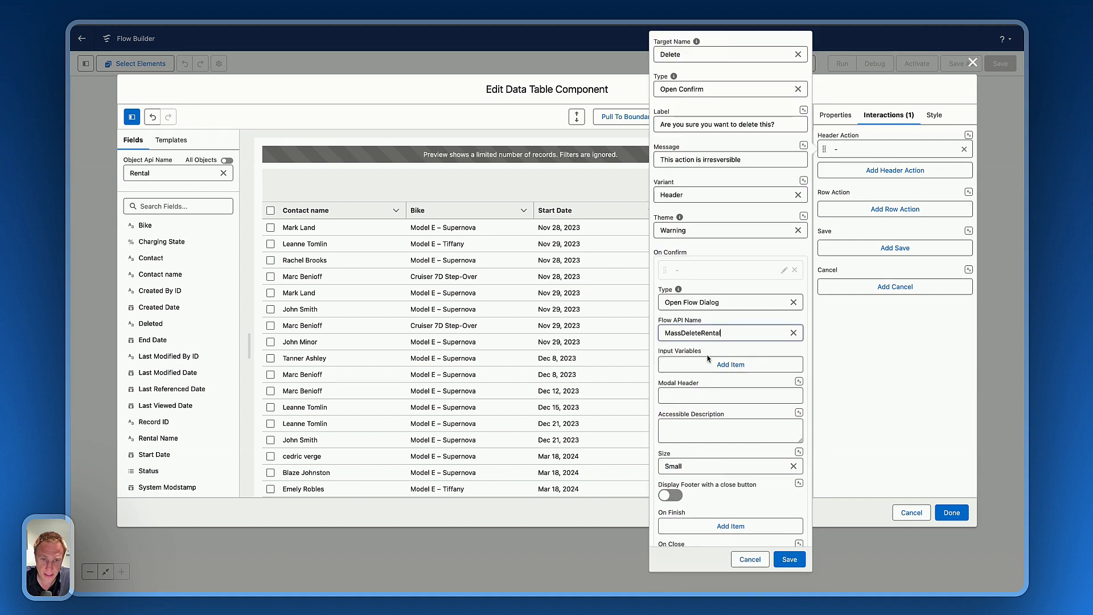
- Add a flow input variable RecordIds with the value Selected Record Ids, allowing multiple values as a collection
left_click_drag(698, 351, 661, 351)
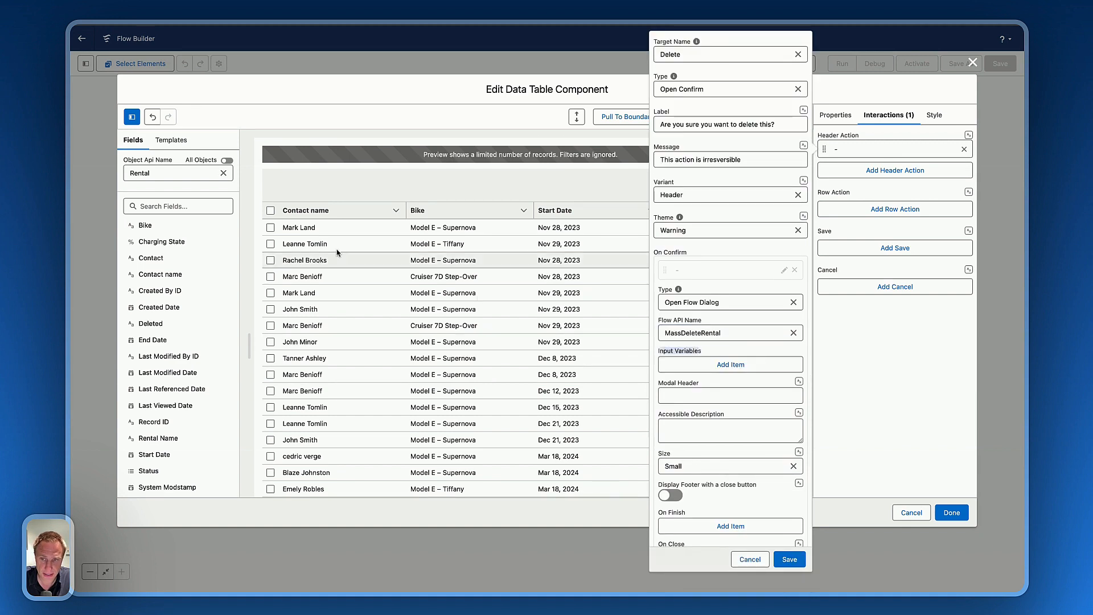
left_click(708, 349)
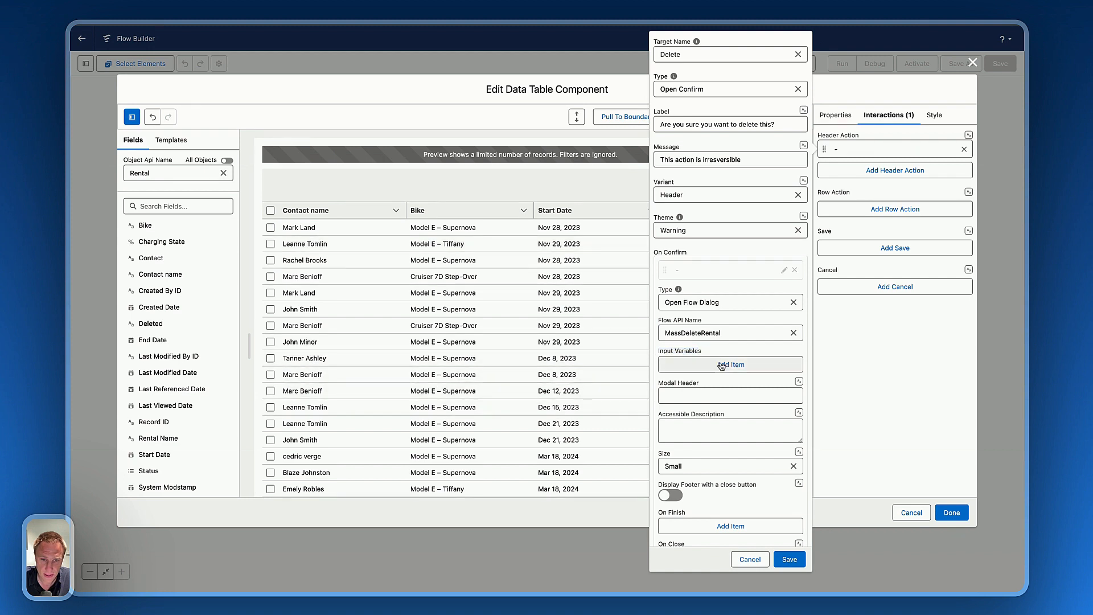
left_click(730, 366)
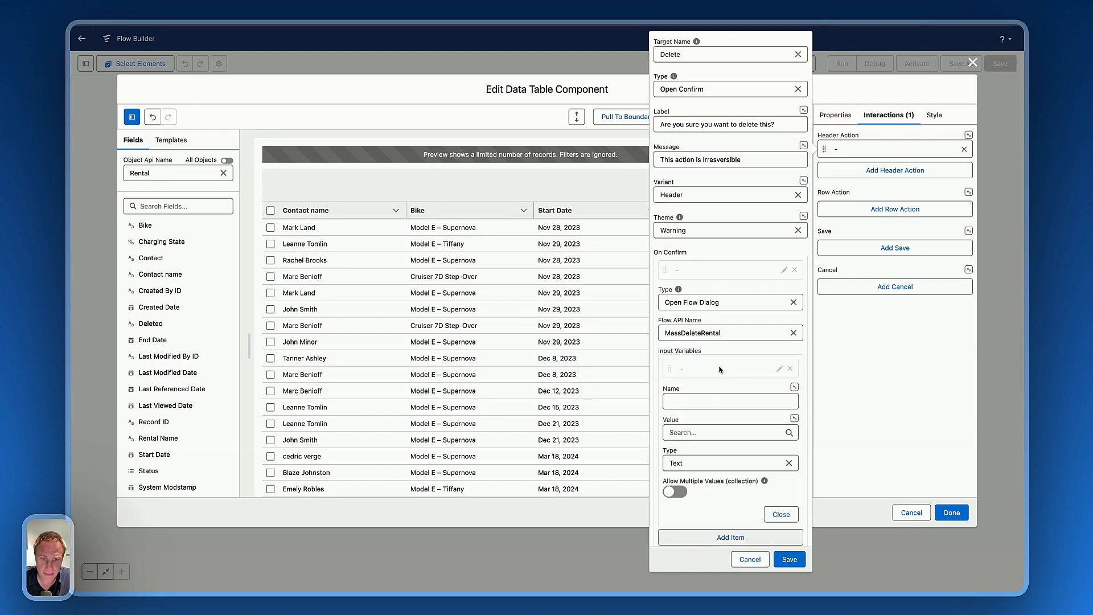
left_click(694, 401)
type("RecordIds")
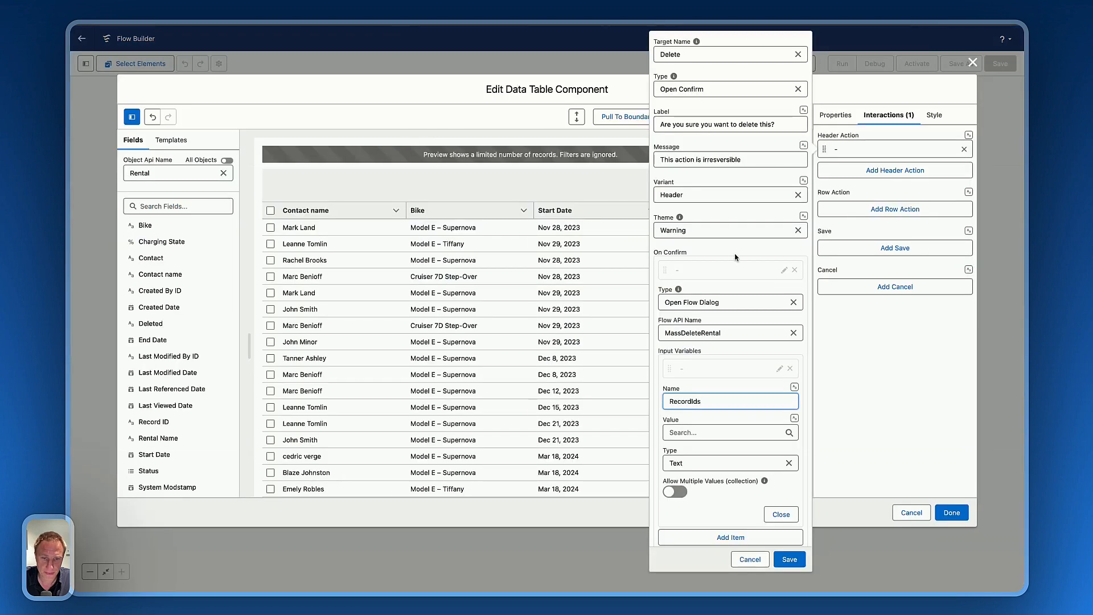
left_click(687, 434)
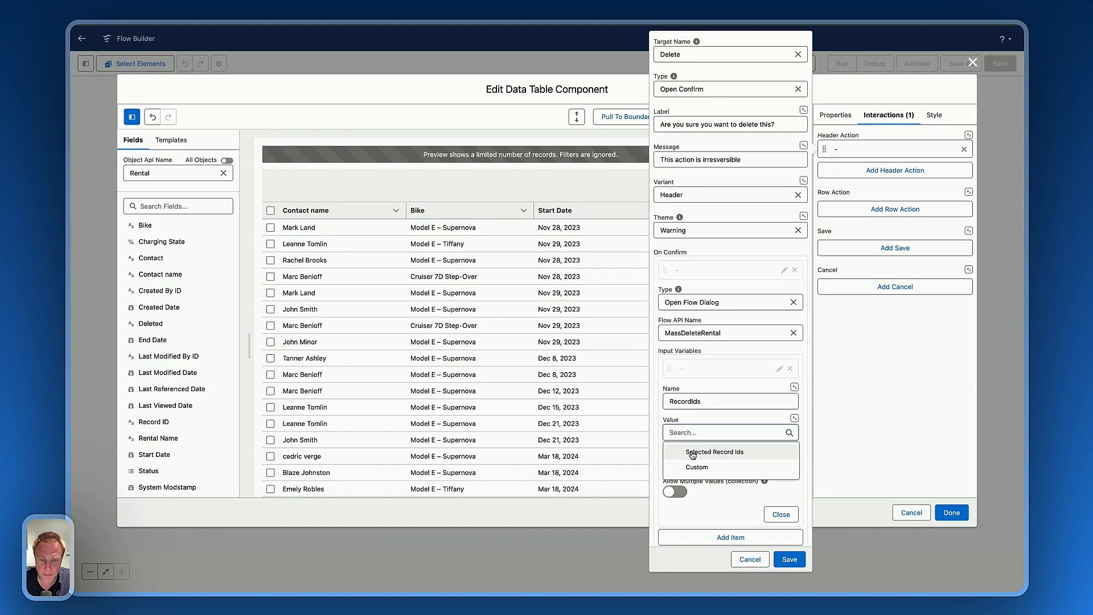
left_click(693, 453)
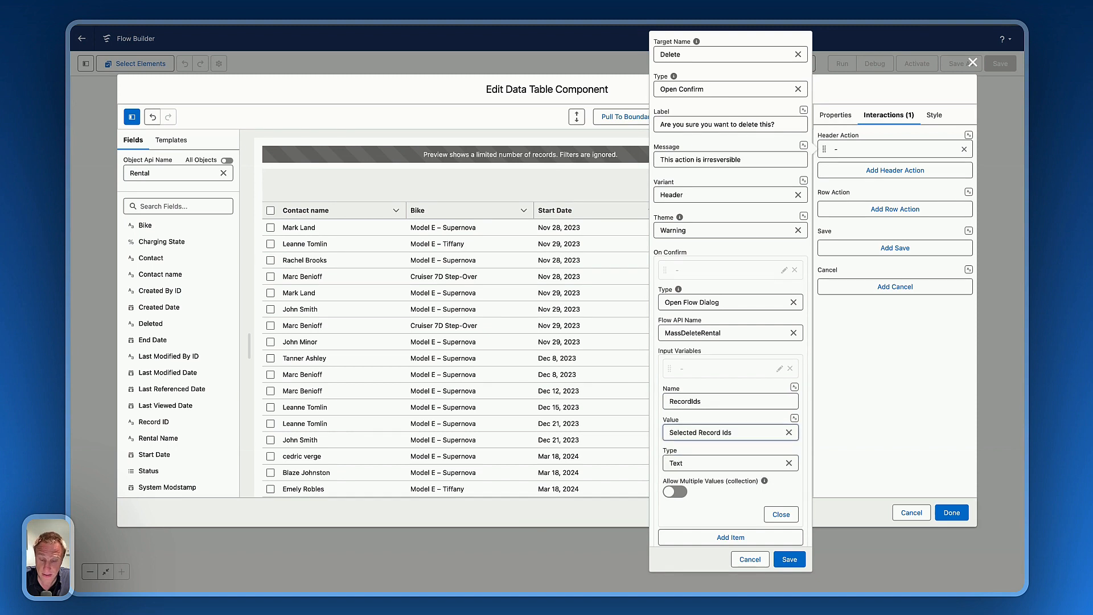
left_click(677, 493)
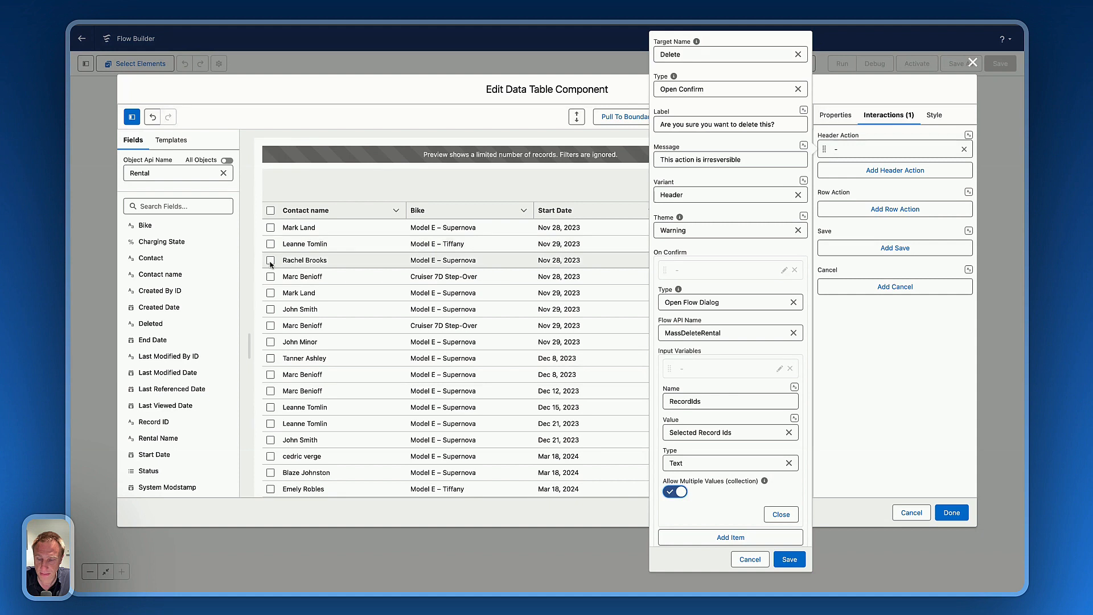
scroll(726, 472, "down", 5)
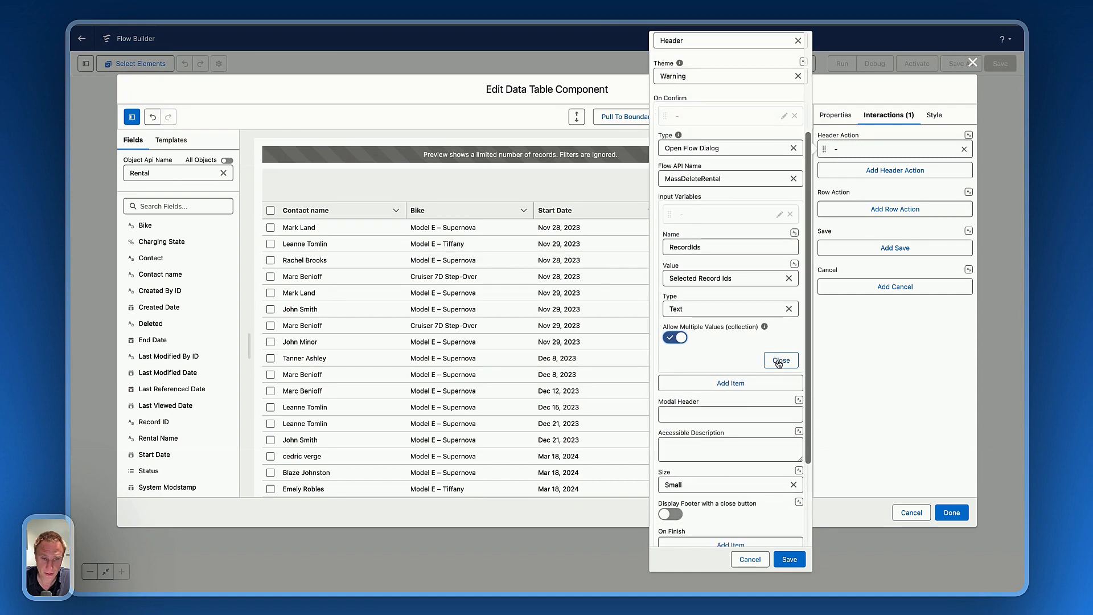
left_click(779, 362)
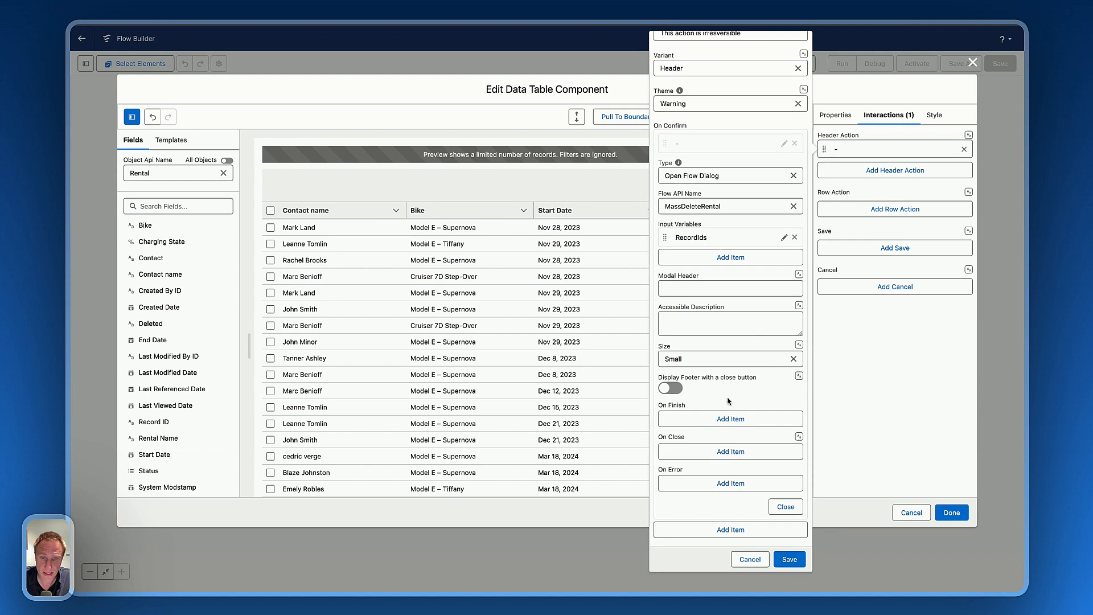
- Add a Refresh Query interaction to the flow dialog's On Finish event
left_click_drag(685, 406, 658, 406)
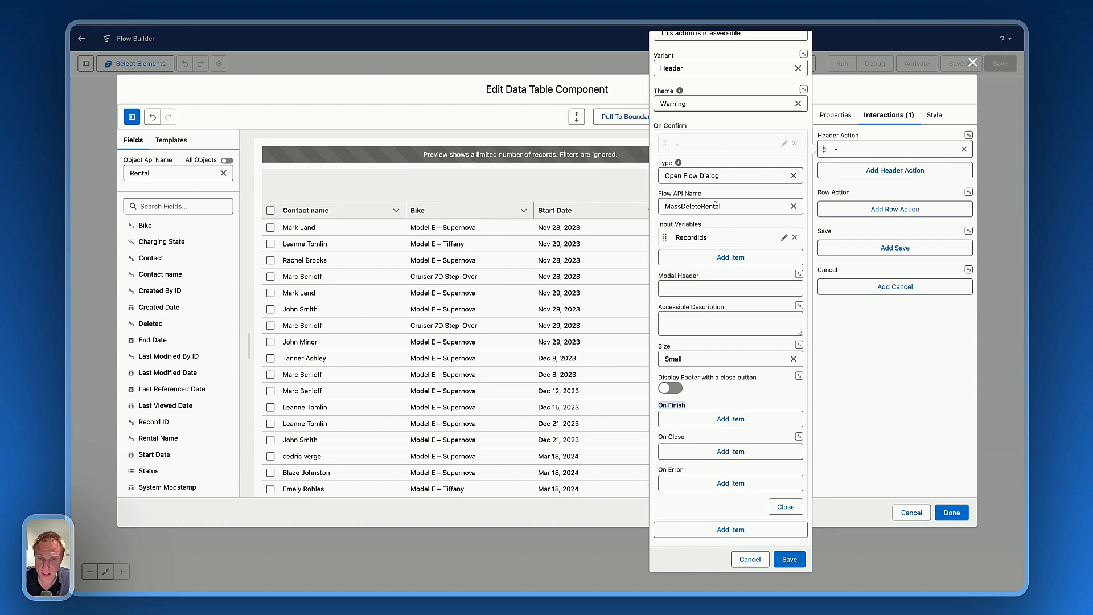
left_click(731, 407)
left_click(724, 421)
left_click(711, 455)
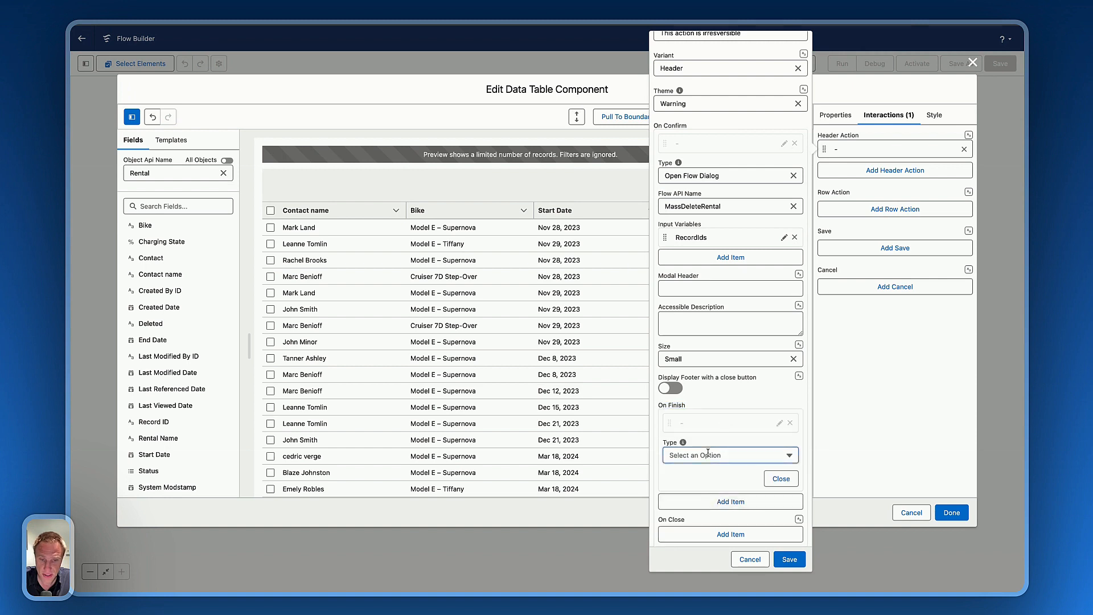
left_click(707, 520)
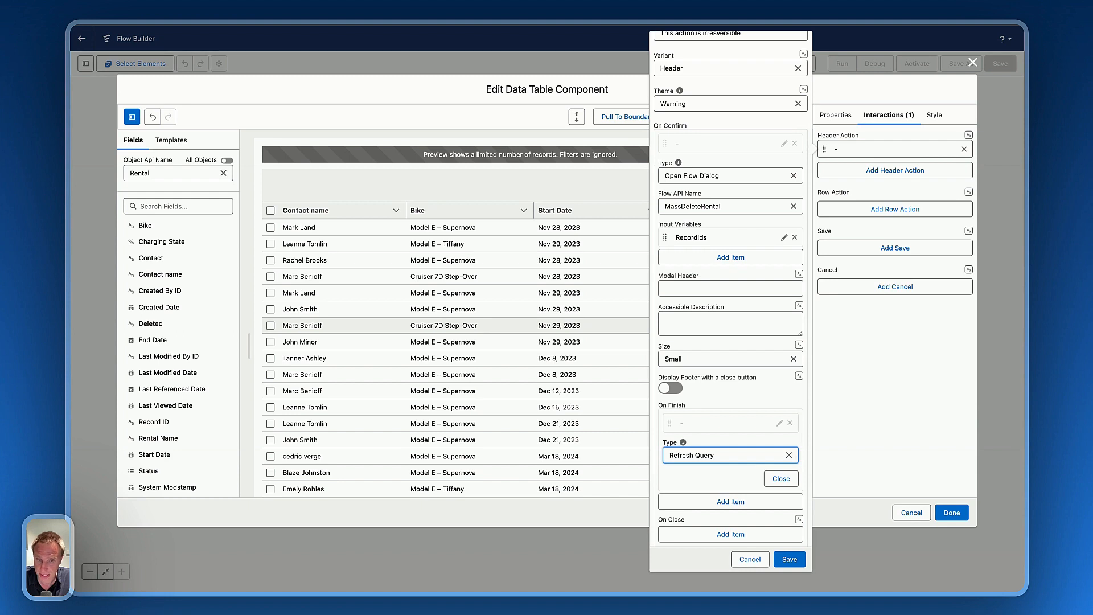
left_click(780, 478)
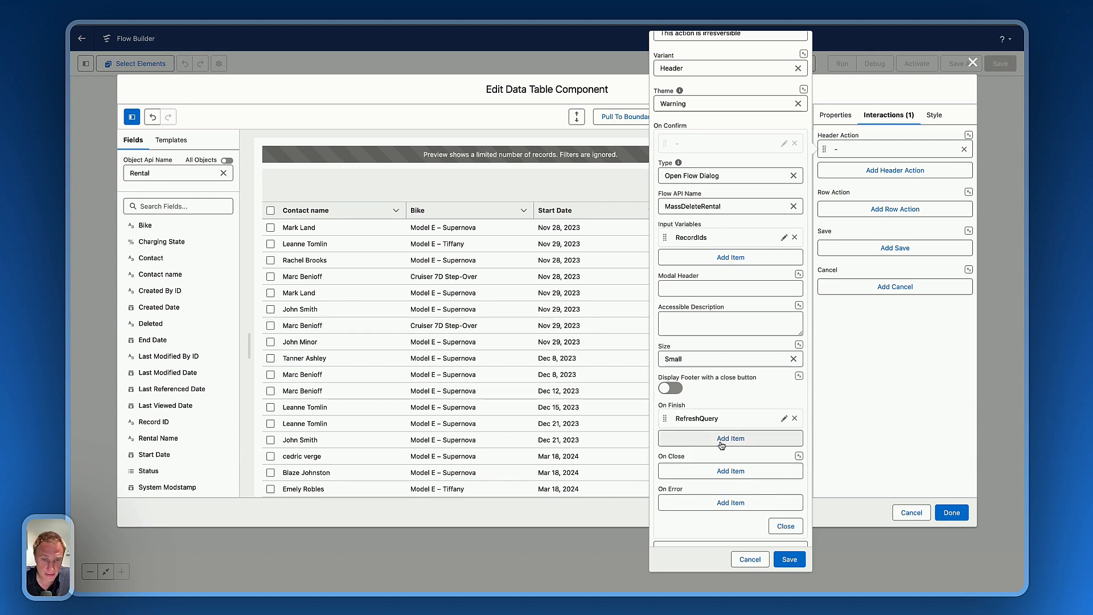
- Add a second On Finish interaction of type Show Toast with the title "Records Deleted"
left_click(721, 442)
left_click(717, 478)
scroll(708, 456, "down", 2)
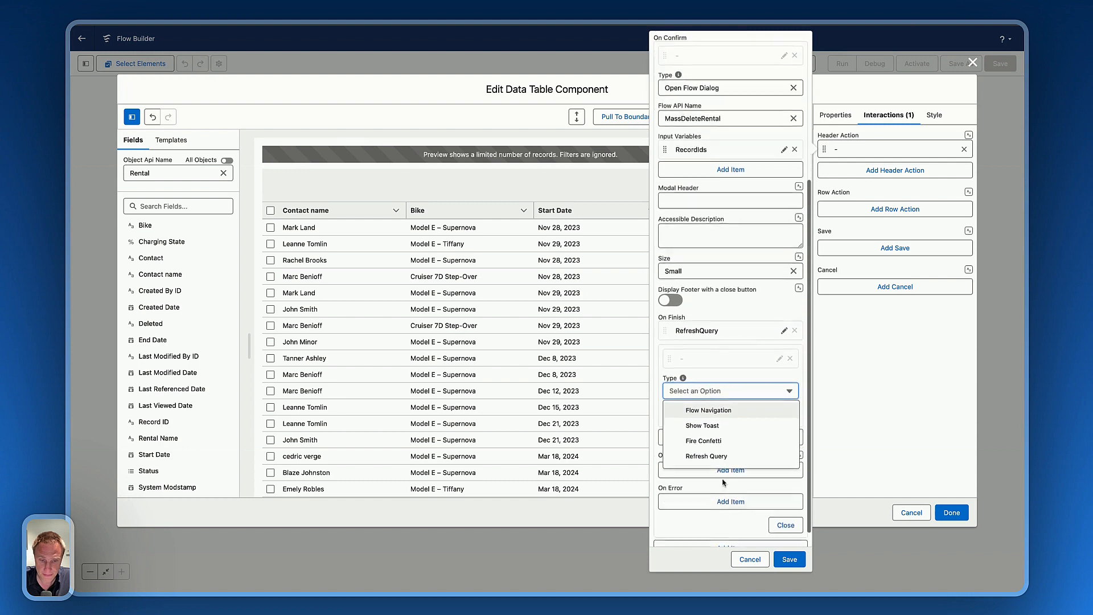
left_click(701, 425)
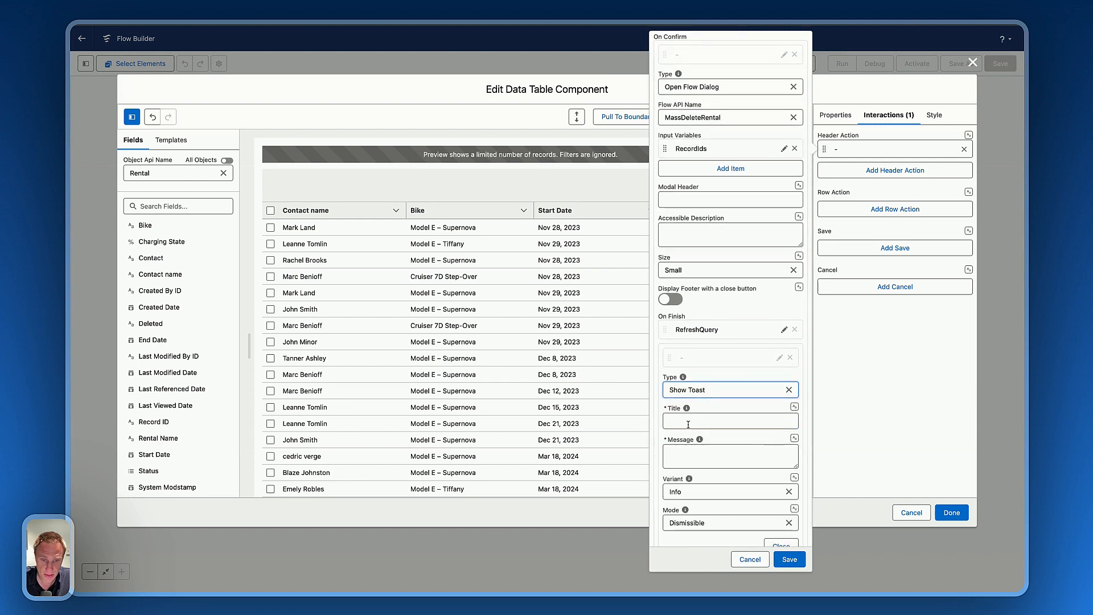
left_click(687, 421)
type("Records")
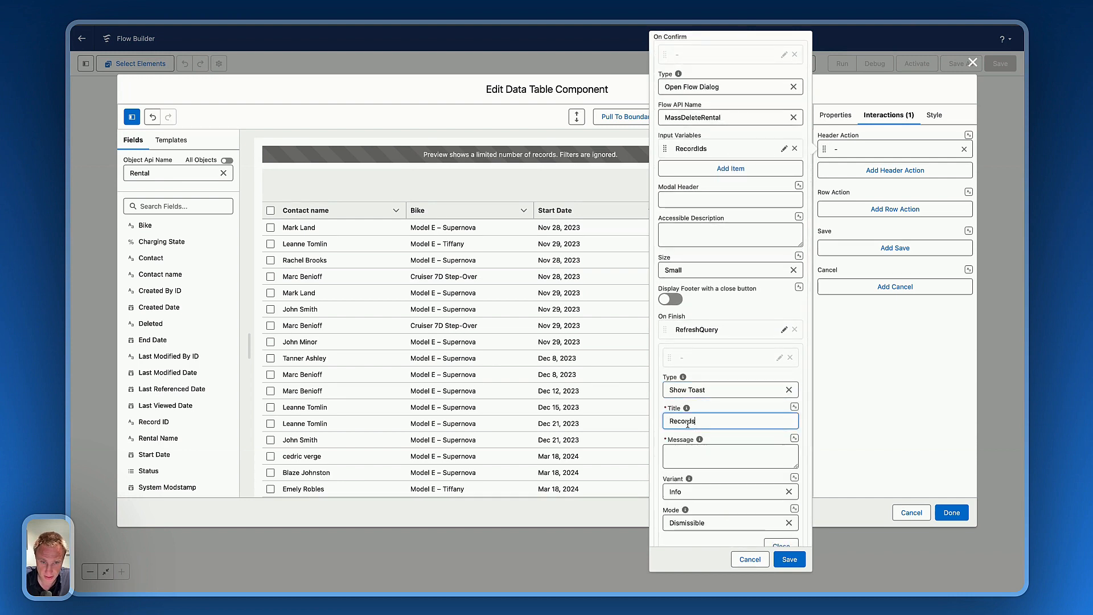
type(" Delte")
key("BackSpace")
type("eted")
- Set the toast's message to "Thank you" and its variant to Success, closing the toast's settings
left_click(698, 459)
type("THank")
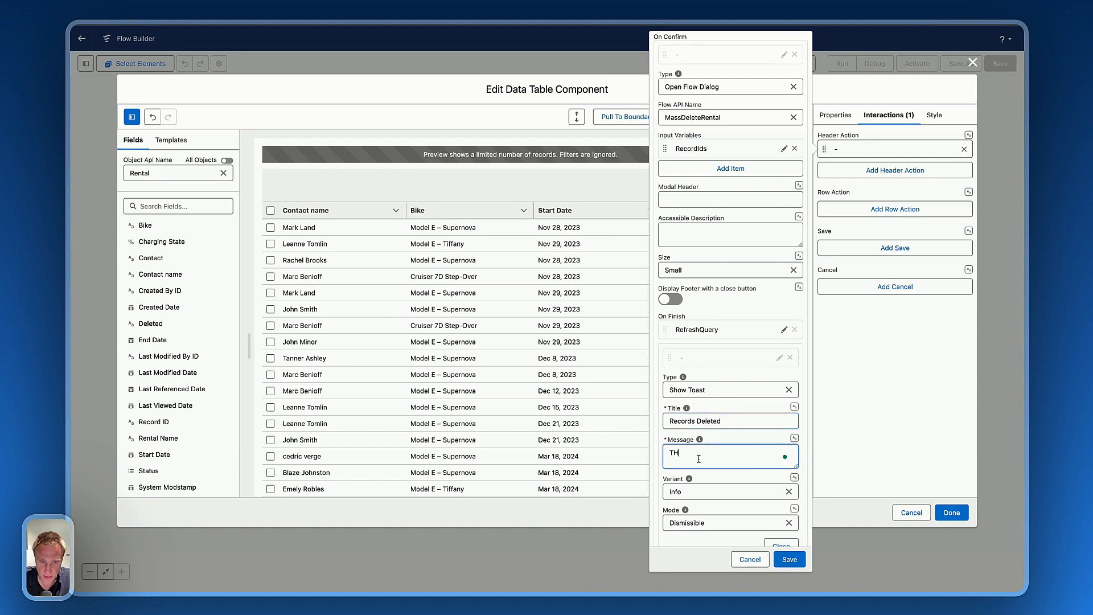
key("BackSpace")
key("BackSpace")
key("BackSpace")
type("hank you")
left_click(714, 491)
left_click(708, 528)
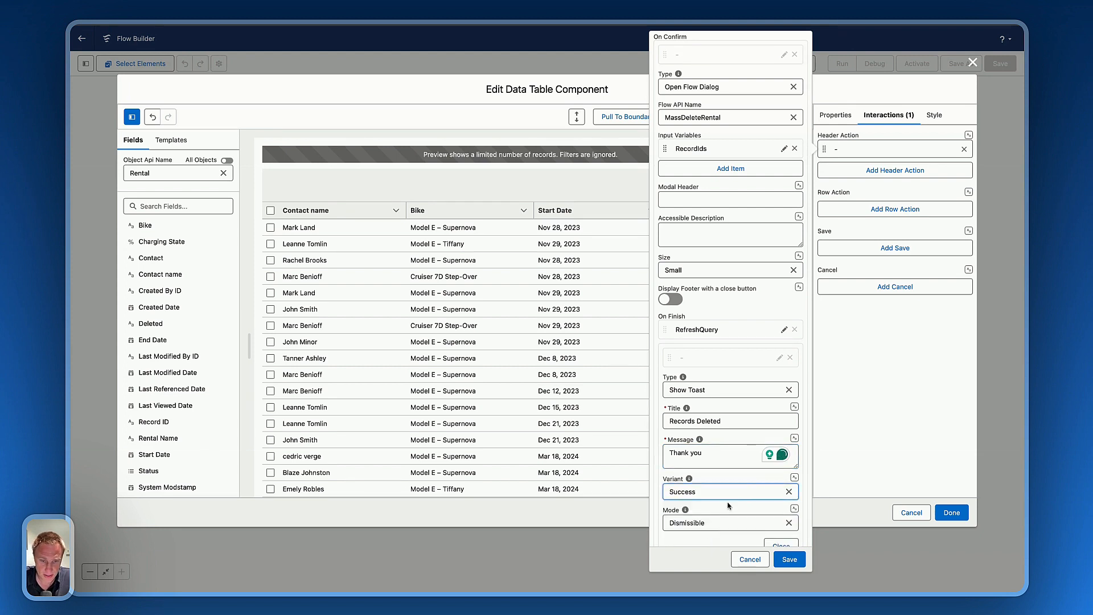
left_click(783, 543)
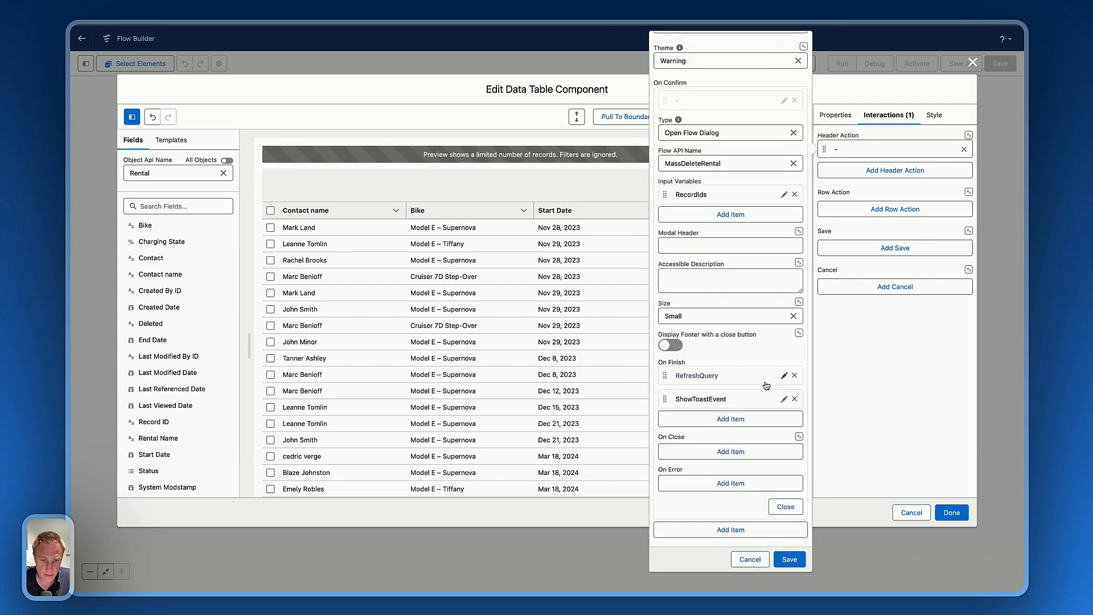
- Save the Delete header action interaction and finish editing the data table component and the flow screen
left_click(789, 559)
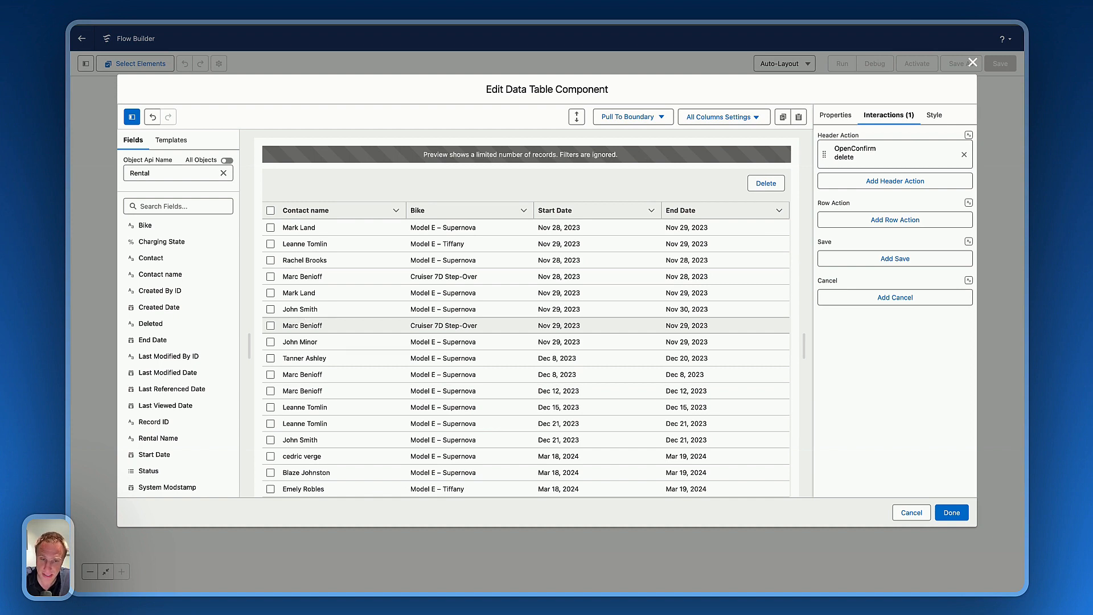
left_click(950, 512)
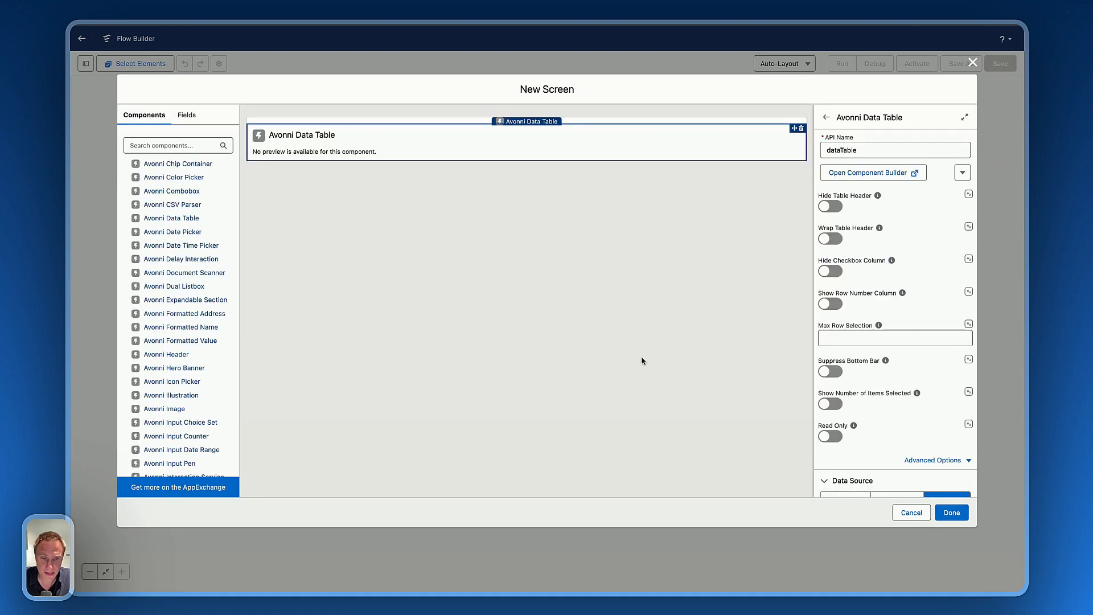
left_click(951, 513)
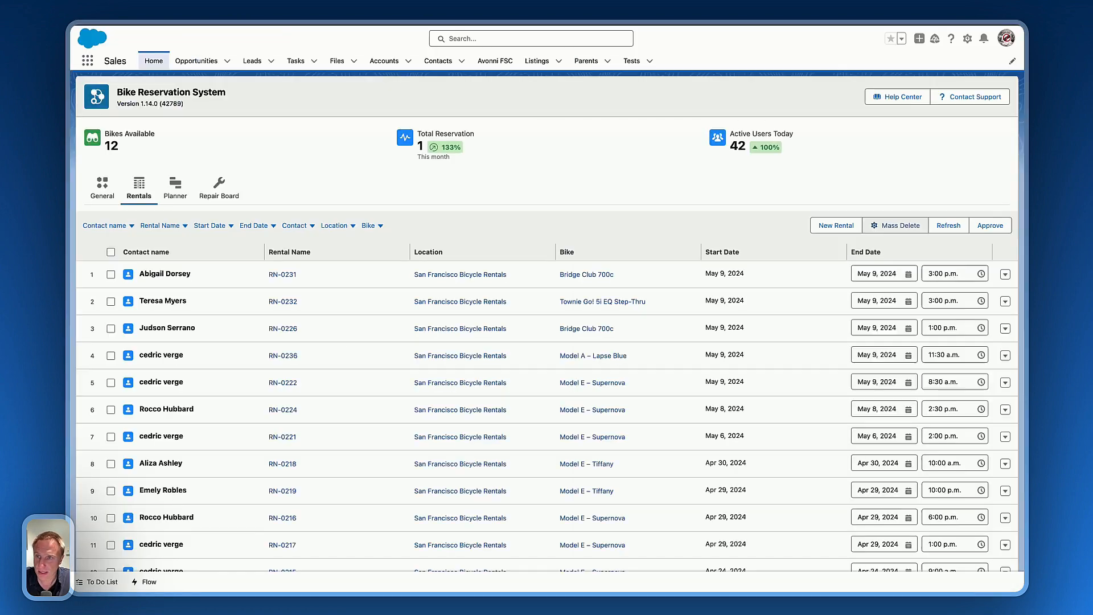
- In the Bike Reservation System's rentals table, mass-delete the rentals in rows 4, 5 and 6 and confirm the deletion
left_click(110, 355)
left_click(111, 382)
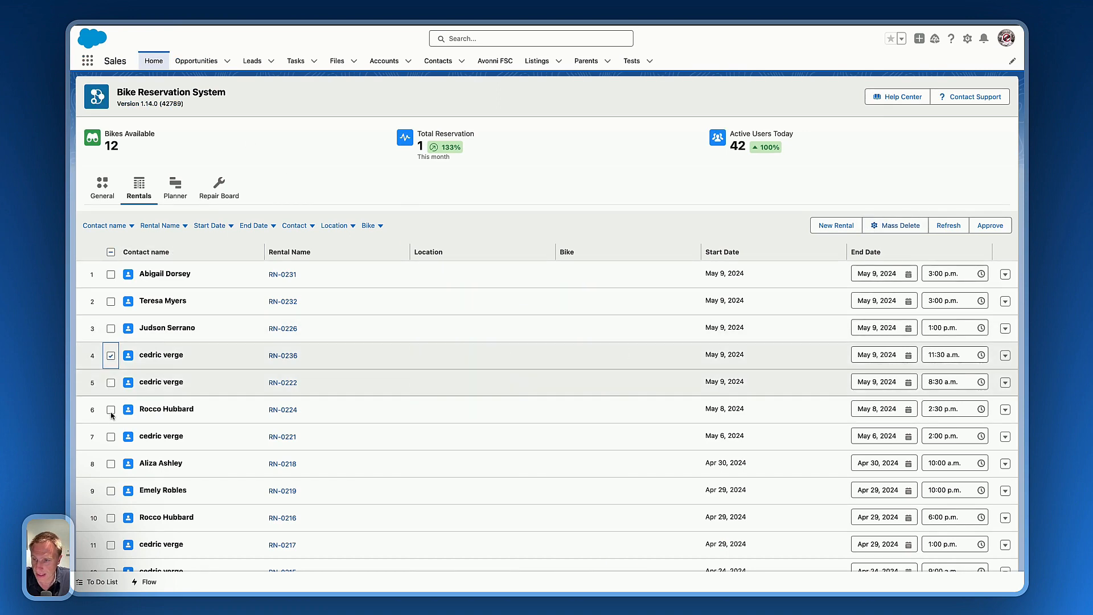
left_click(110, 409)
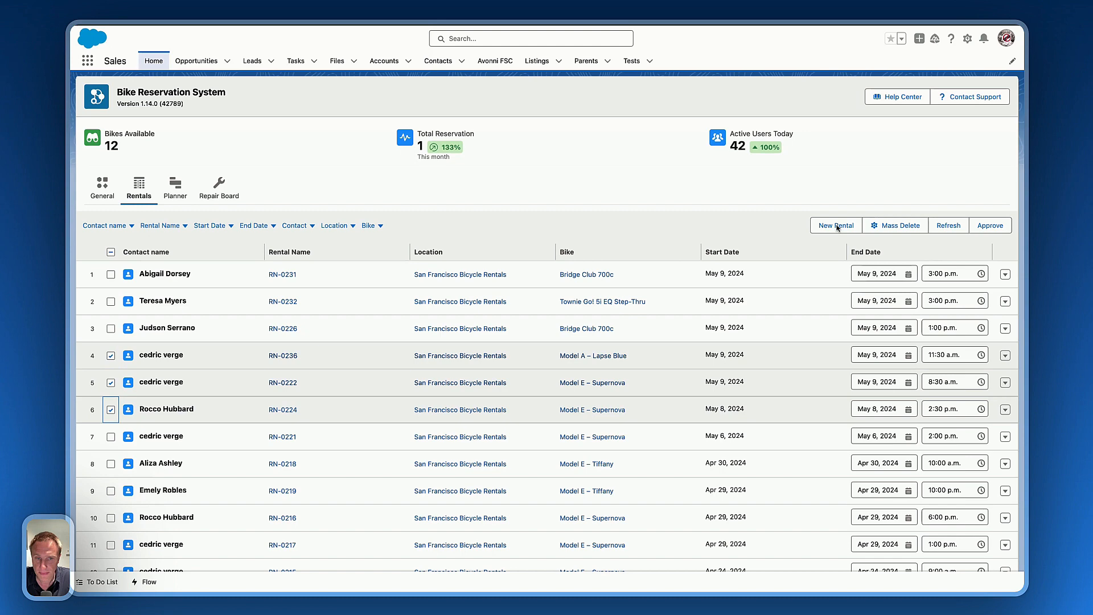
left_click(899, 225)
left_click(568, 330)
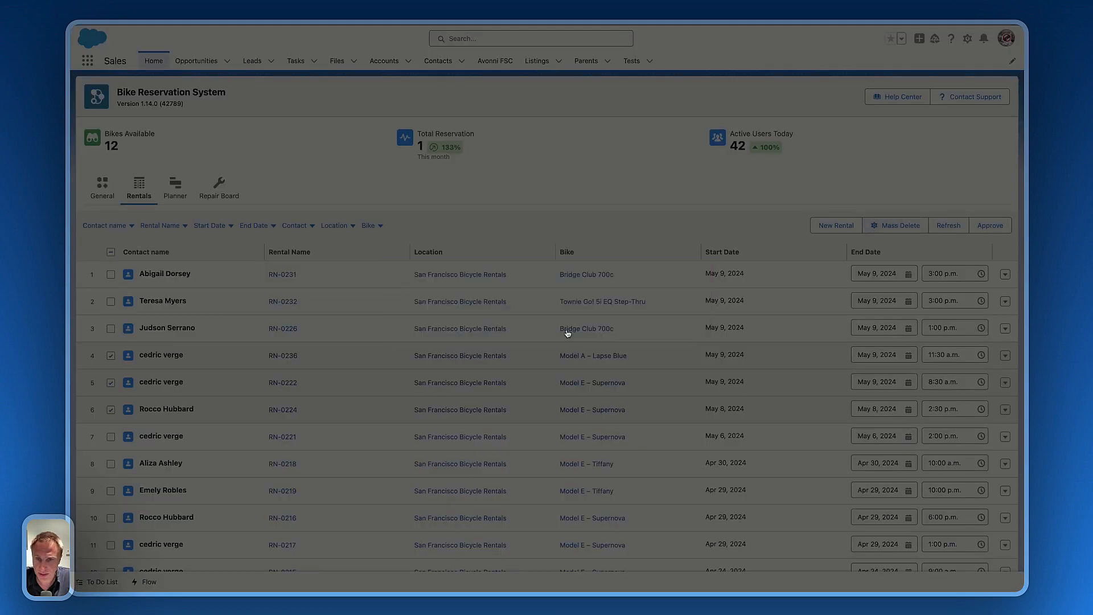